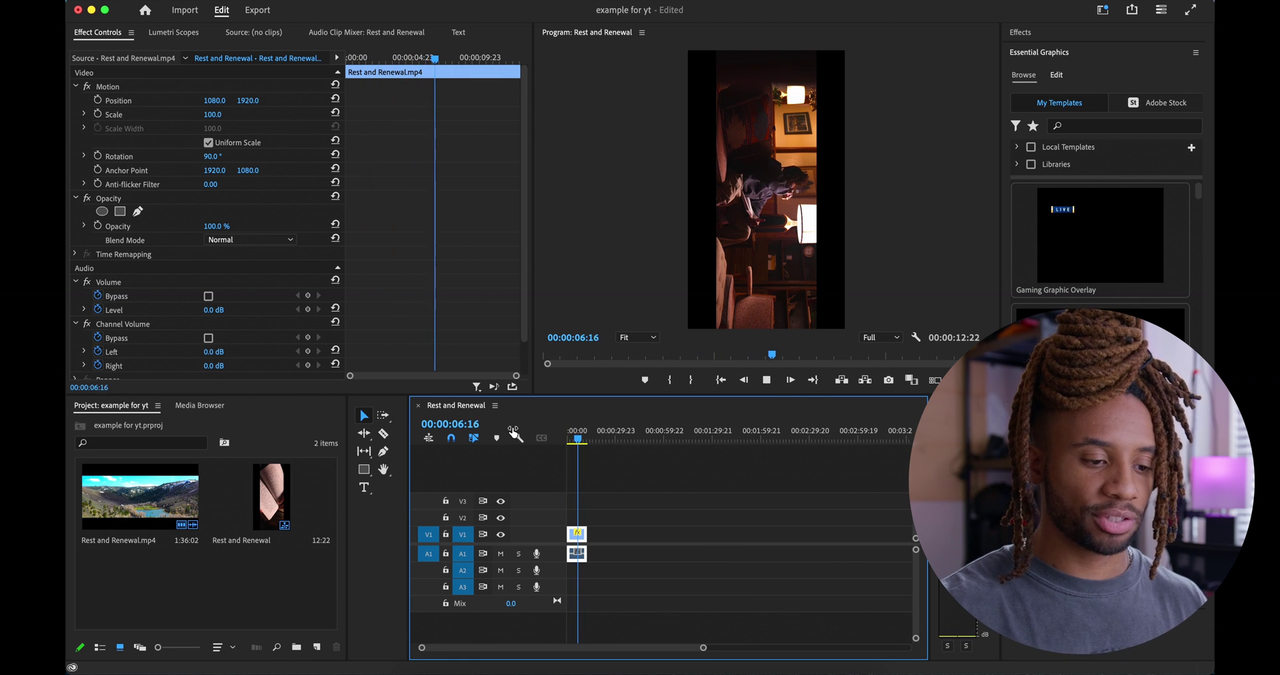
- Stop playback of the rotated clip in the vertical sequence at 00:00:08:10
{"action": "left_click", "coordinate": [584, 440]}
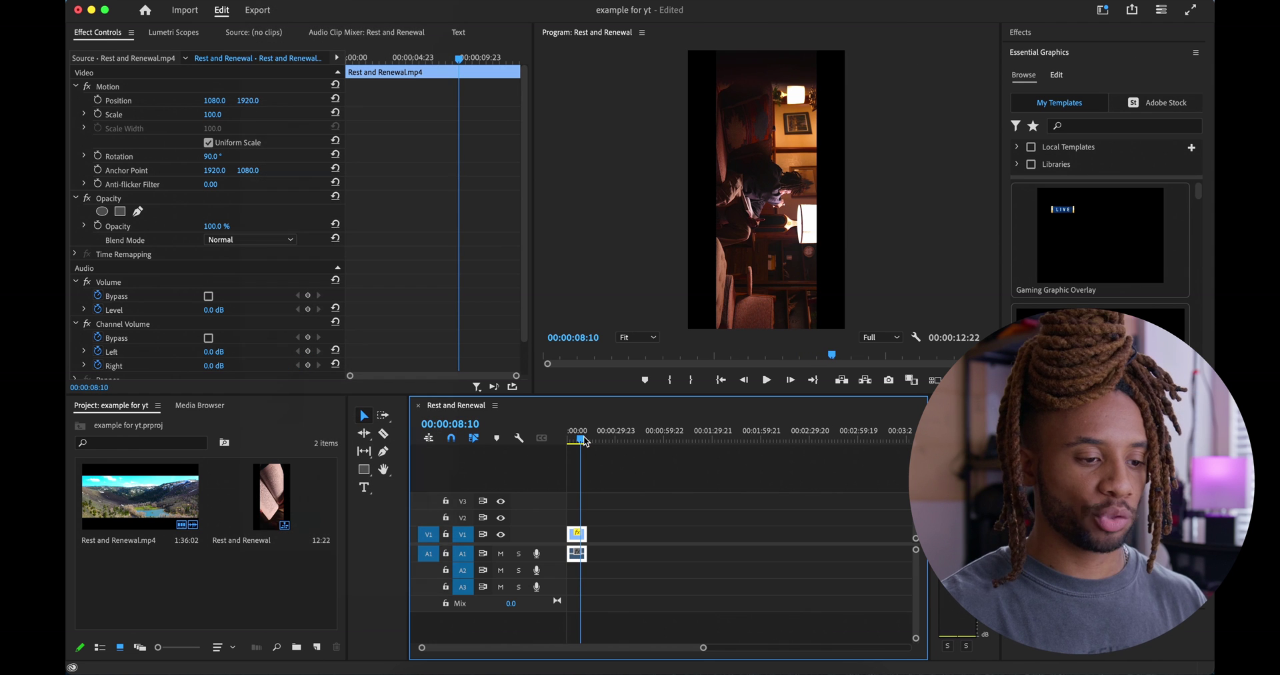
- In Sequence Settings, change the frame size from 2160 × 3840 to 1080 × 1920
{"action": "left_click", "coordinate": [290, 1]}
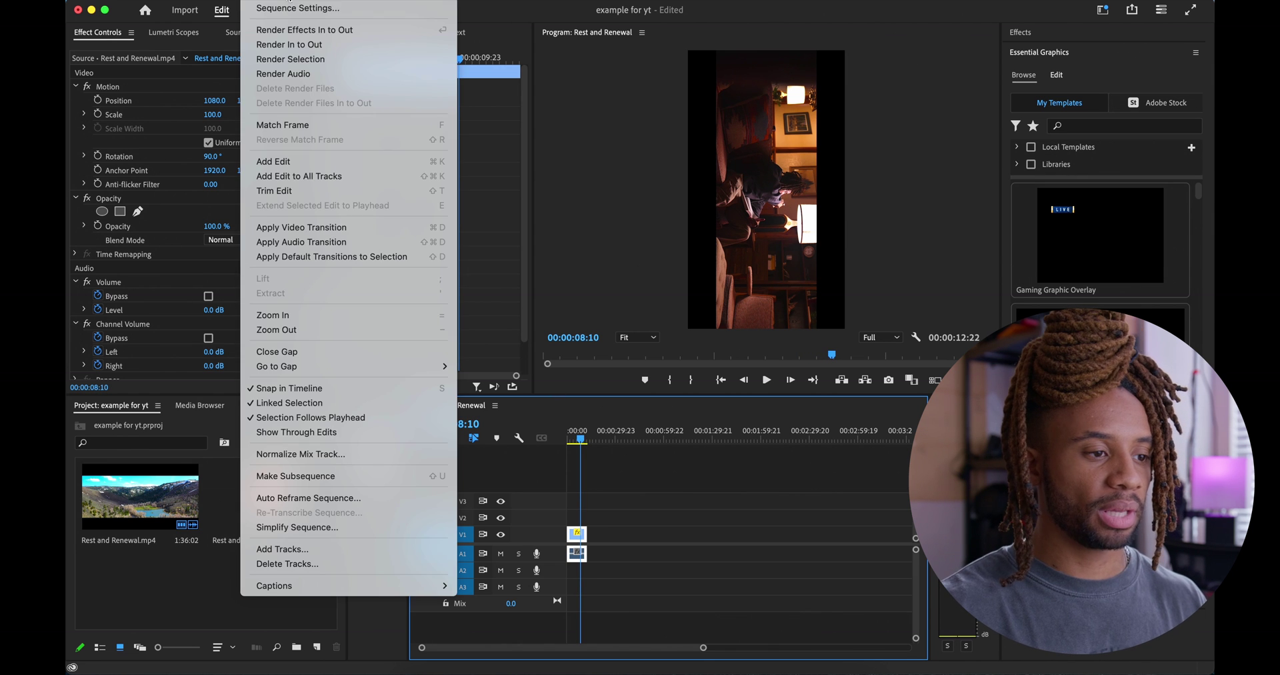
{"action": "left_click", "coordinate": [291, 8]}
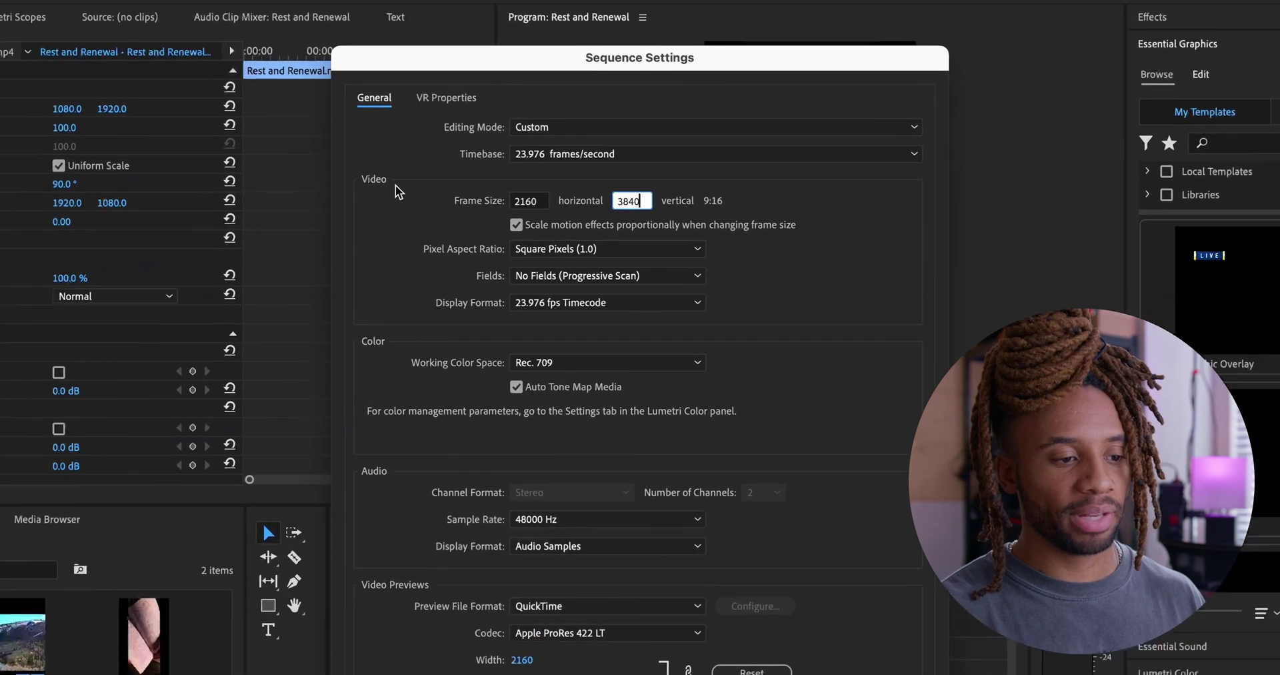
{"action": "left_click", "coordinate": [478, 266]}
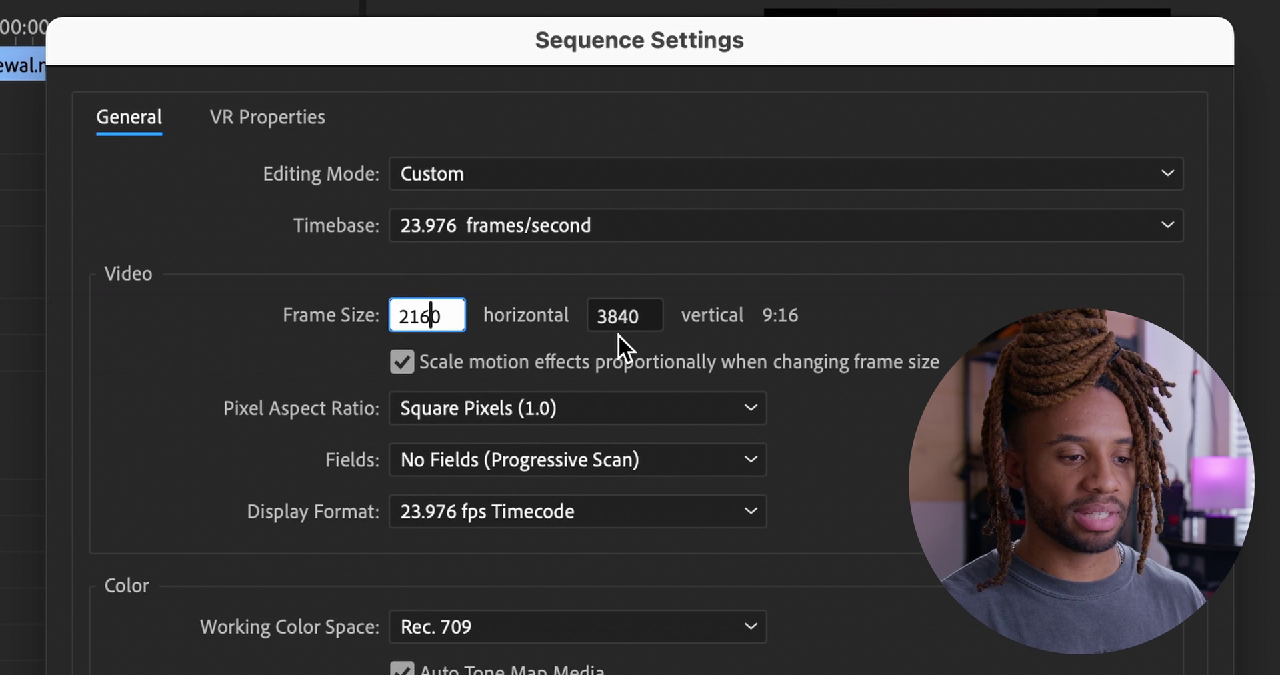
{"action": "left_click", "coordinate": [646, 319]}
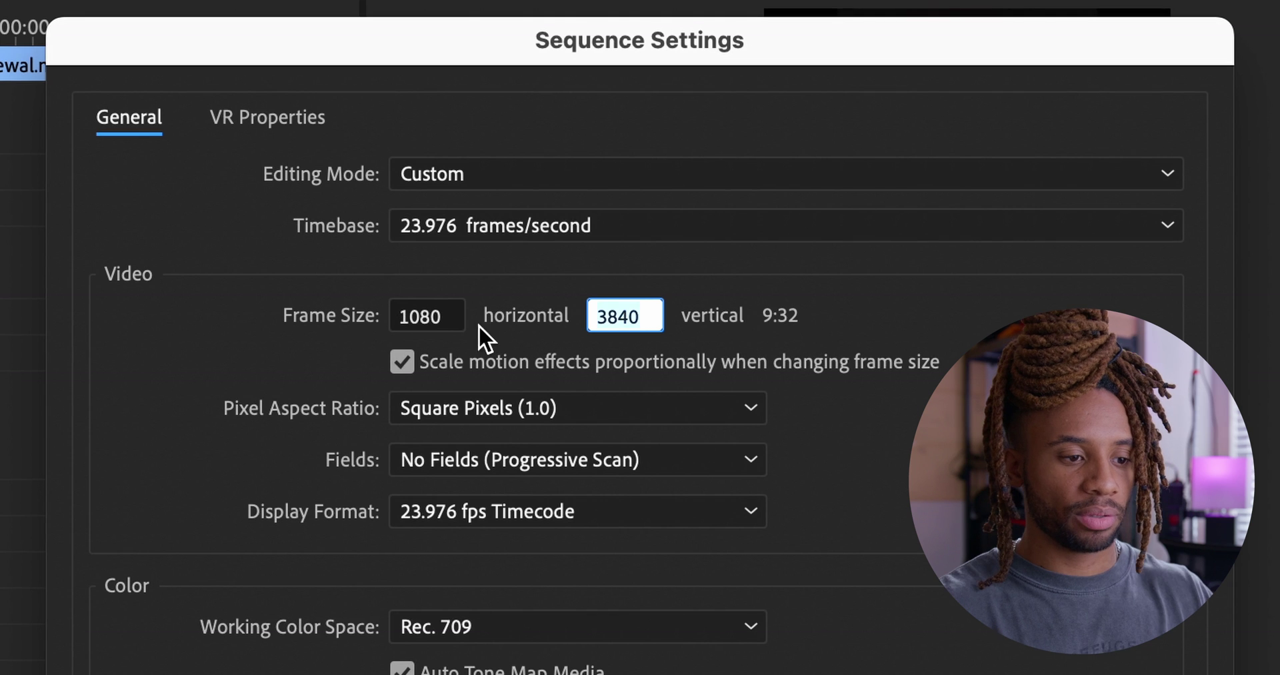
{"action": "double_click", "coordinate": [435, 318]}
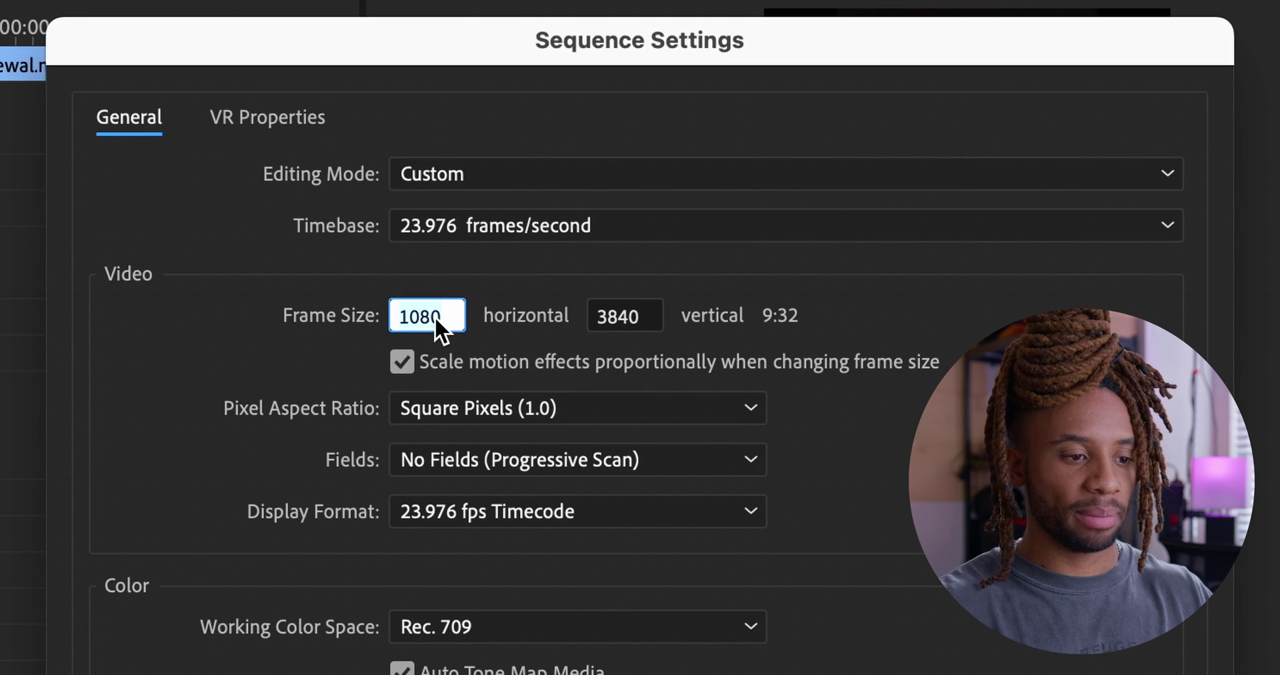
{"action": "type", "text": "1080"}
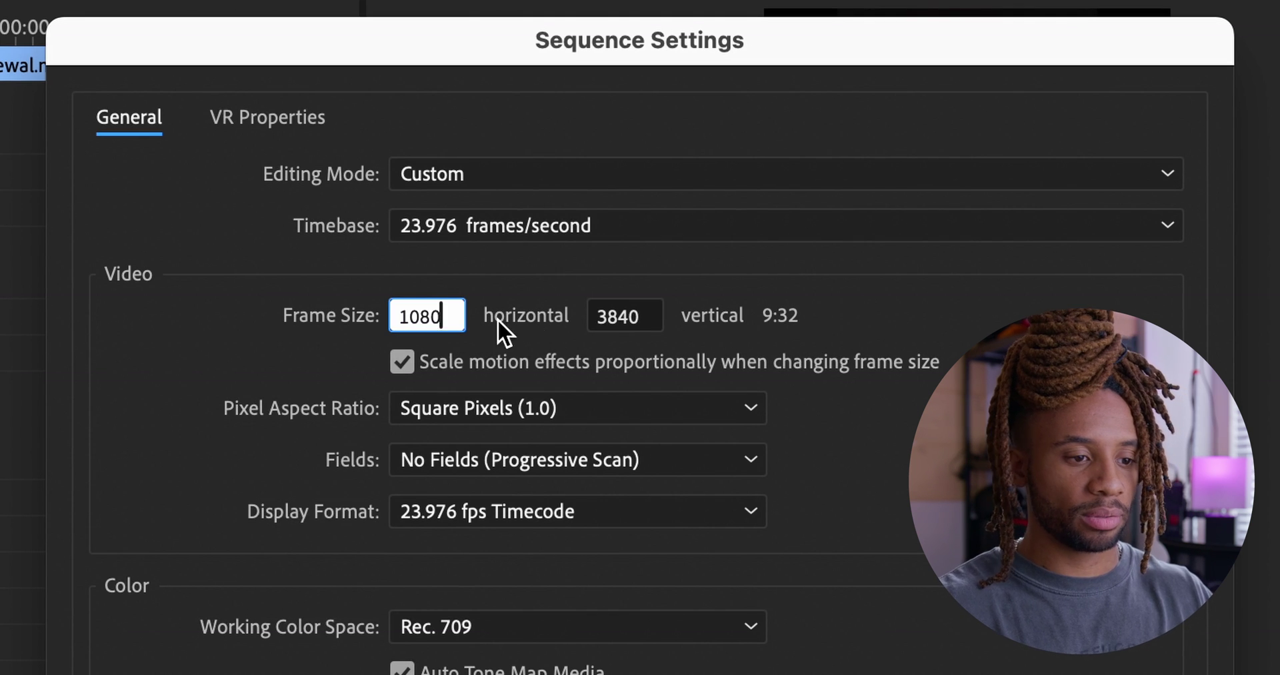
{"action": "double_click", "coordinate": [622, 313]}
{"action": "type", "text": "1920"}
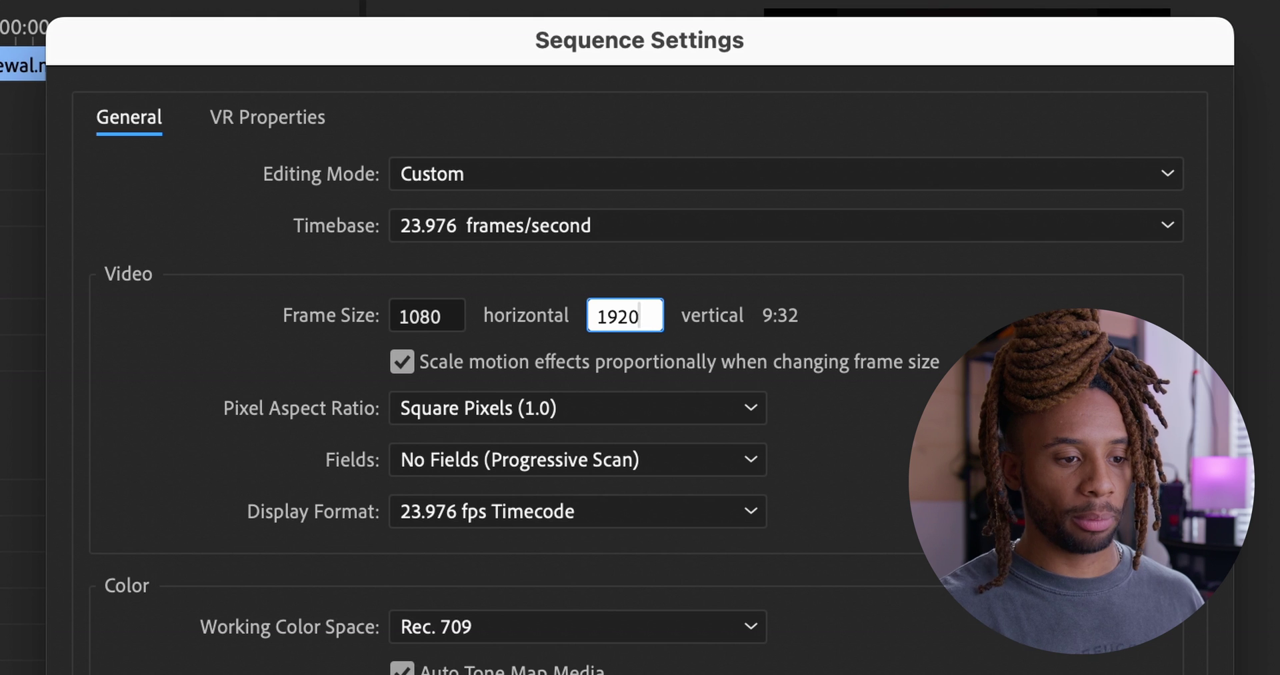
{"action": "key", "text": "Tab"}
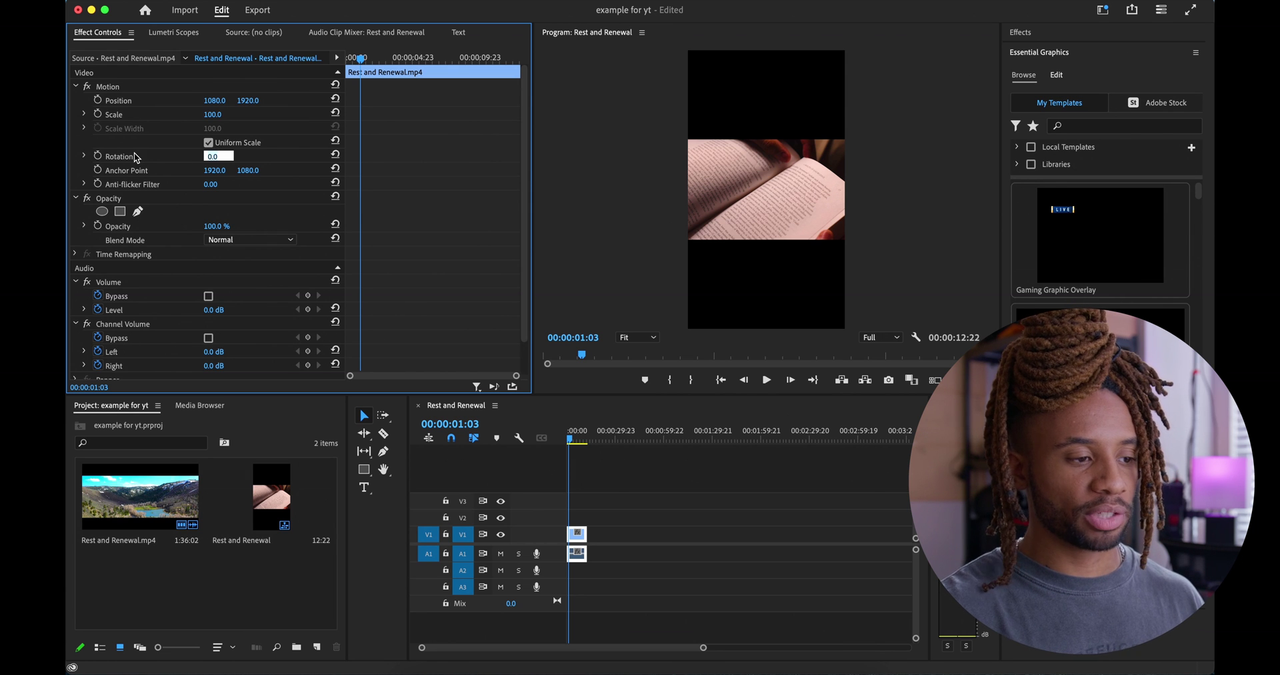
- Set the clip's Rotation to 90° and scrub about 4 seconds in to check it
{"action": "type", "text": "90"}
{"action": "key", "text": "Return"}
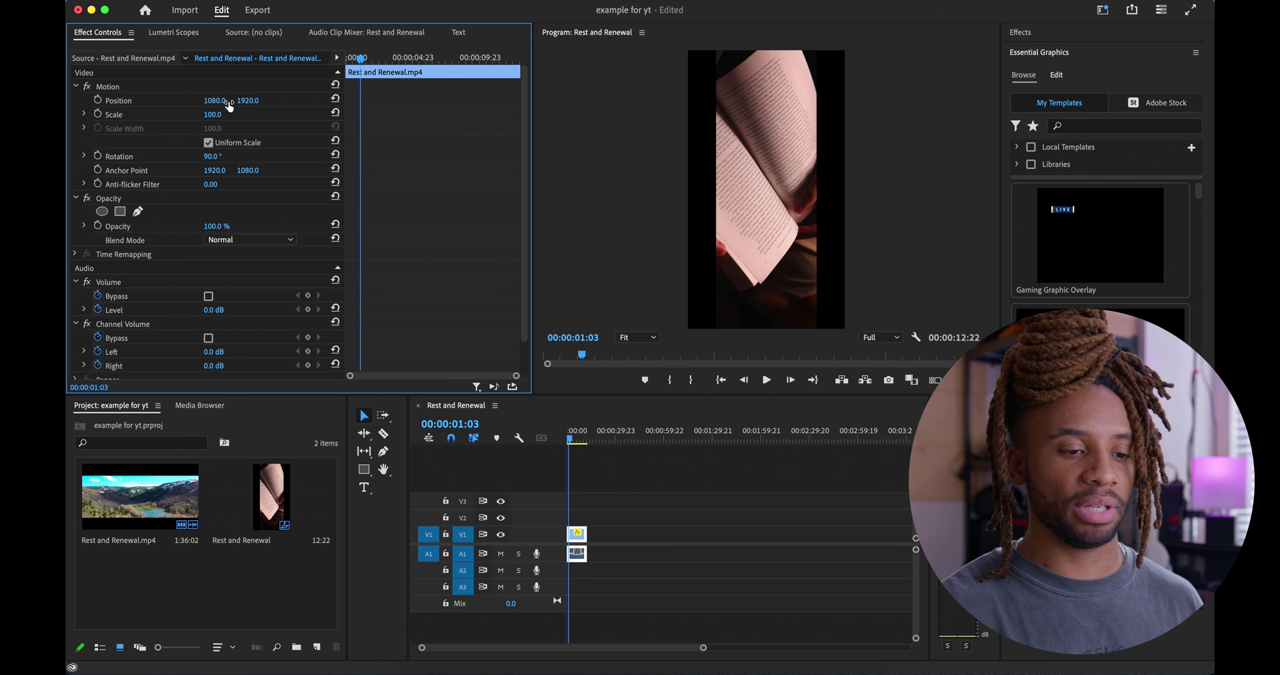
{"action": "left_click_drag", "start_coordinate": [570, 439], "coordinate": [576, 439]}
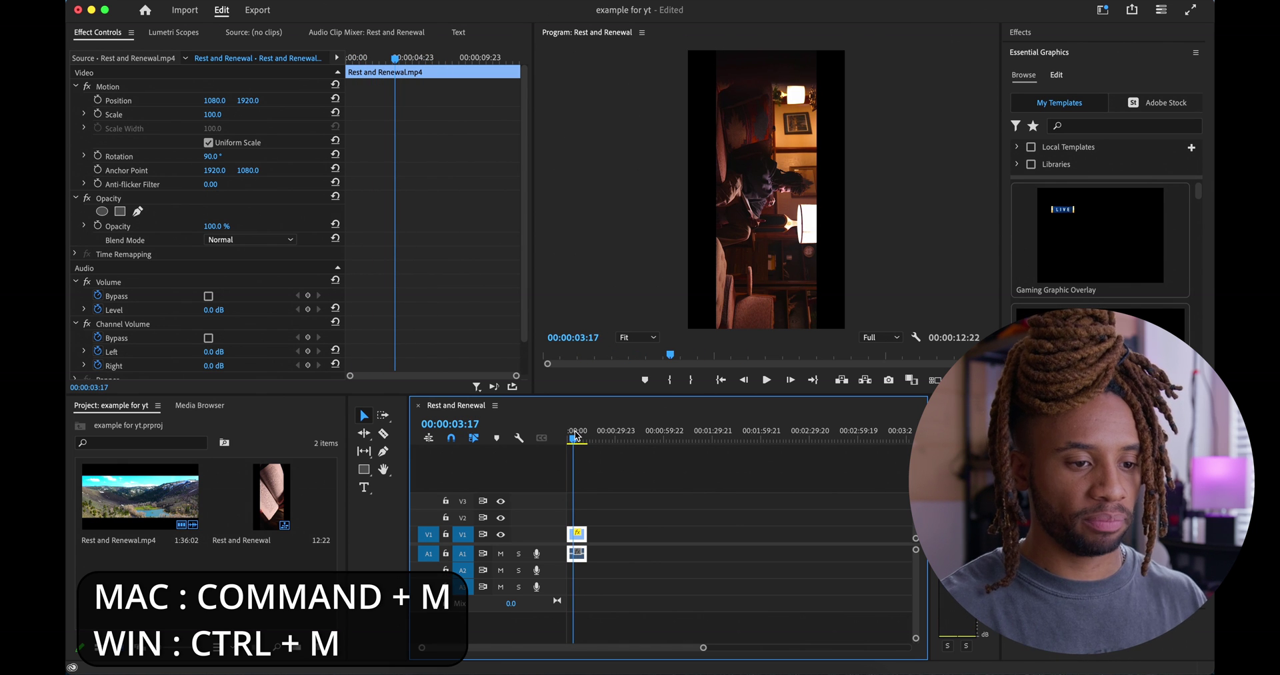
{"action": "key", "text": "super+m"}
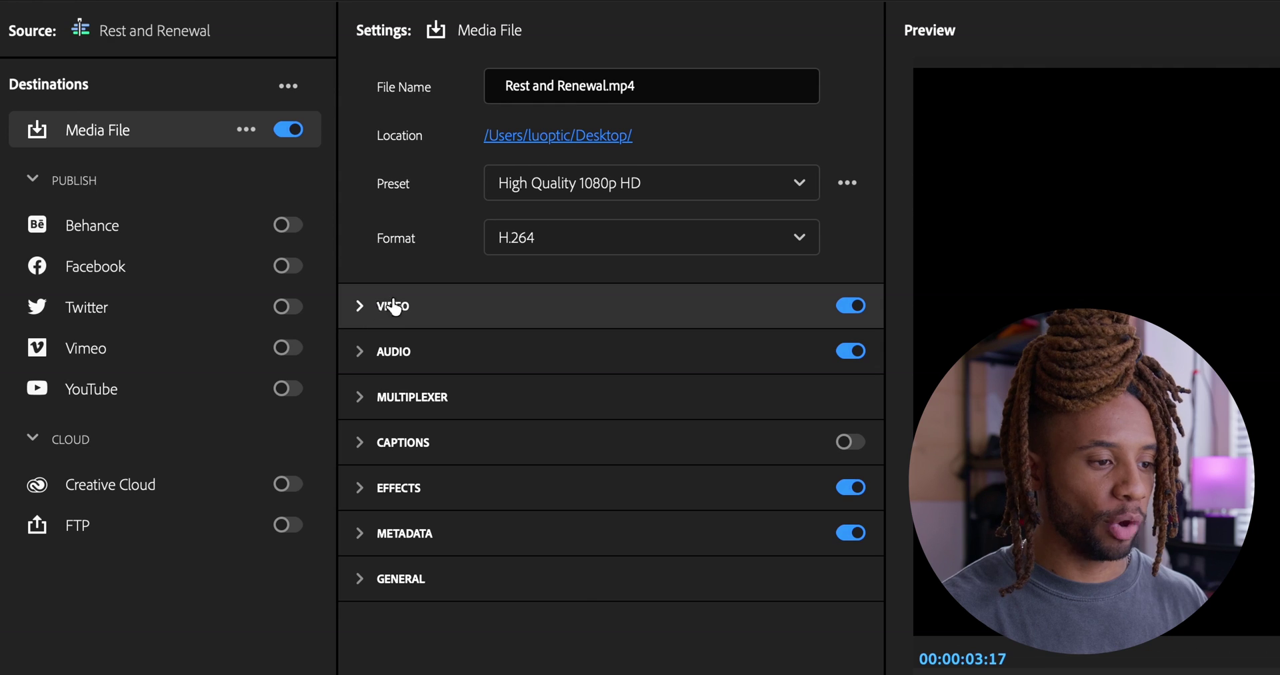
- Export H.264 with Match Source, Maximum Depth and Maximum Render Quality enabled
{"action": "left_click", "coordinate": [283, 202]}
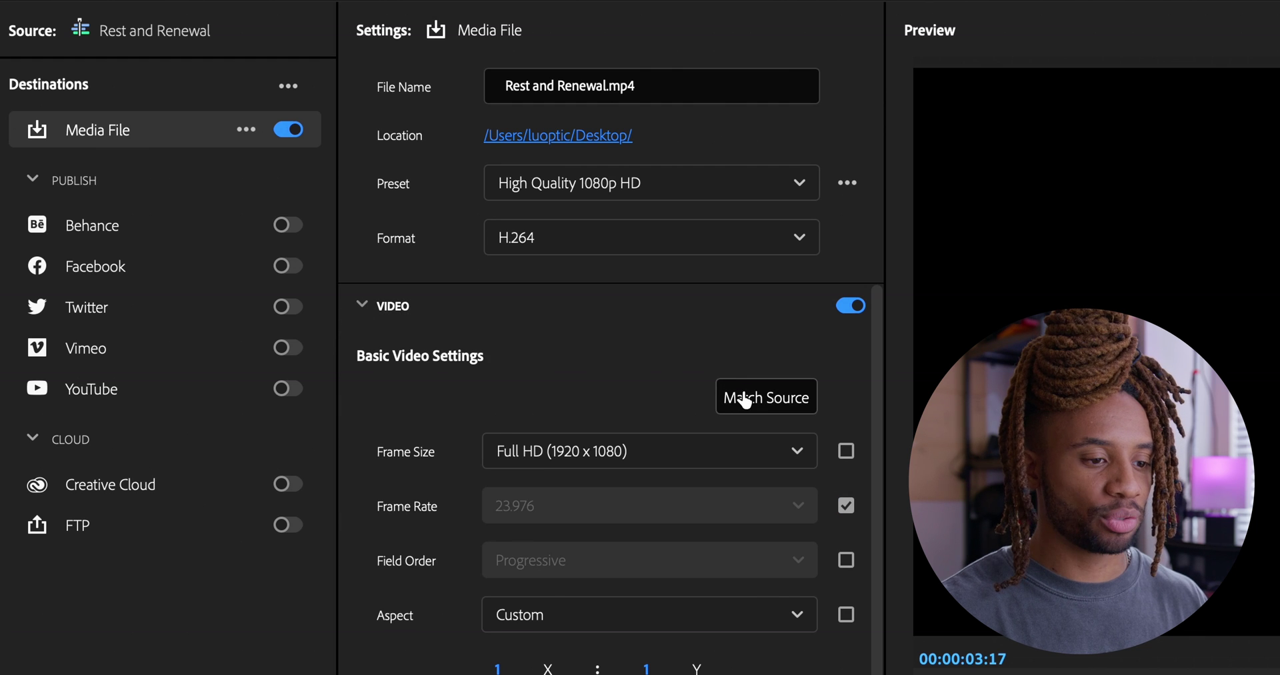
{"action": "left_click", "coordinate": [747, 403]}
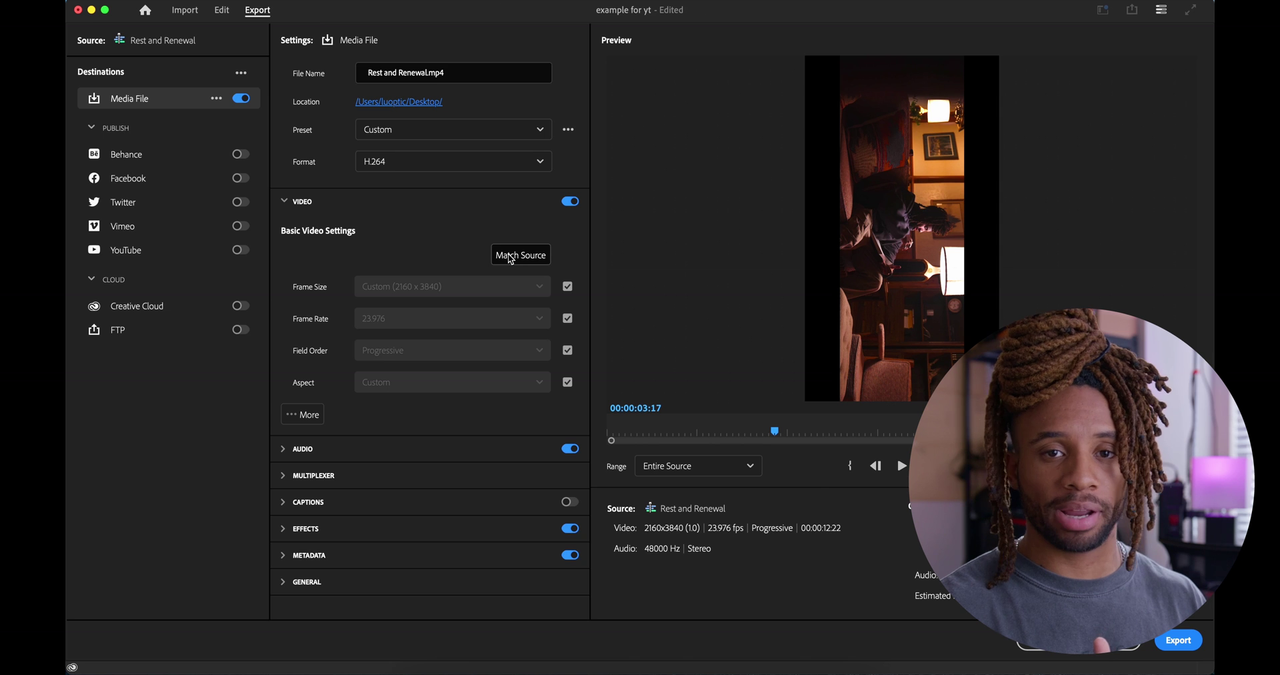
{"action": "left_click", "coordinate": [302, 415]}
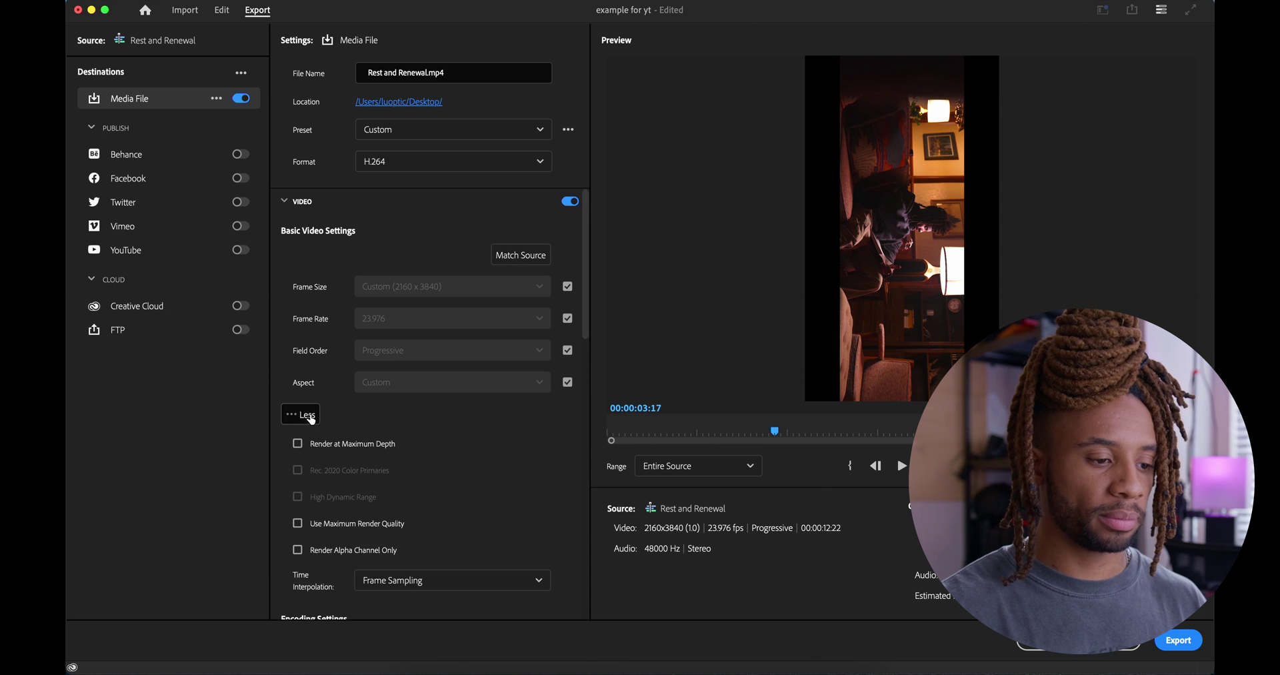
{"action": "scroll", "coordinate": [395, 421], "scroll_direction": "down", "scroll_amount": 2}
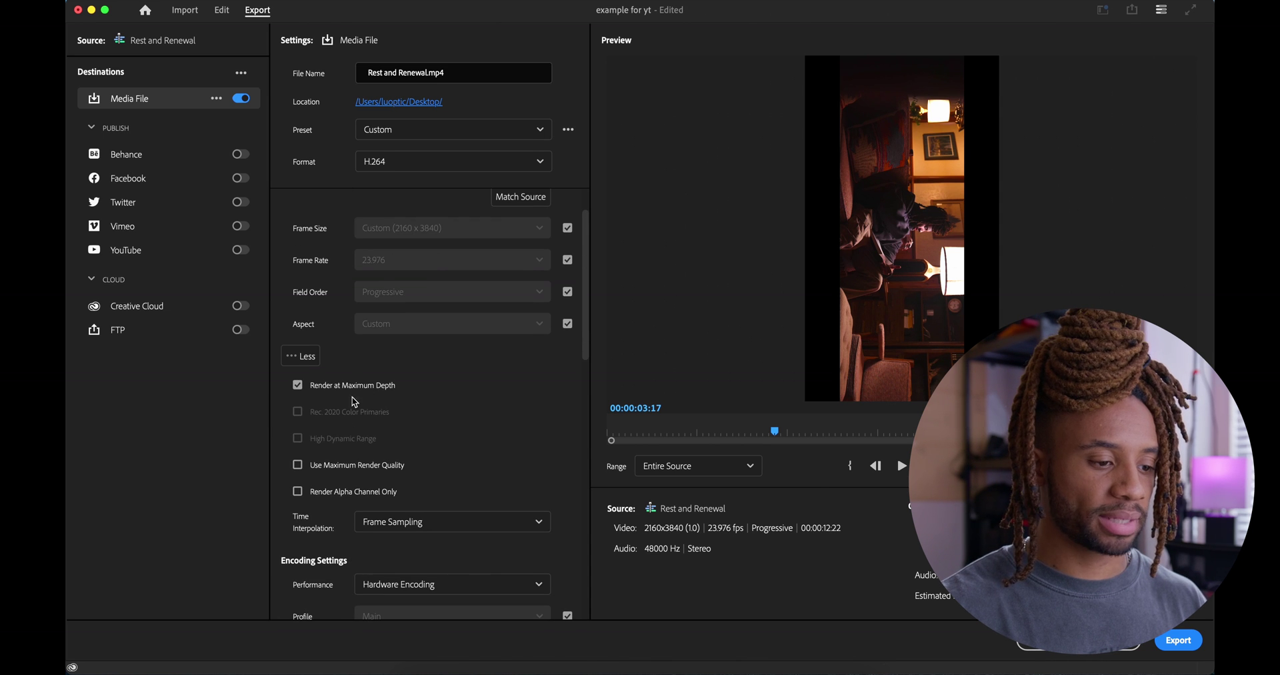
{"action": "left_click", "coordinate": [339, 466]}
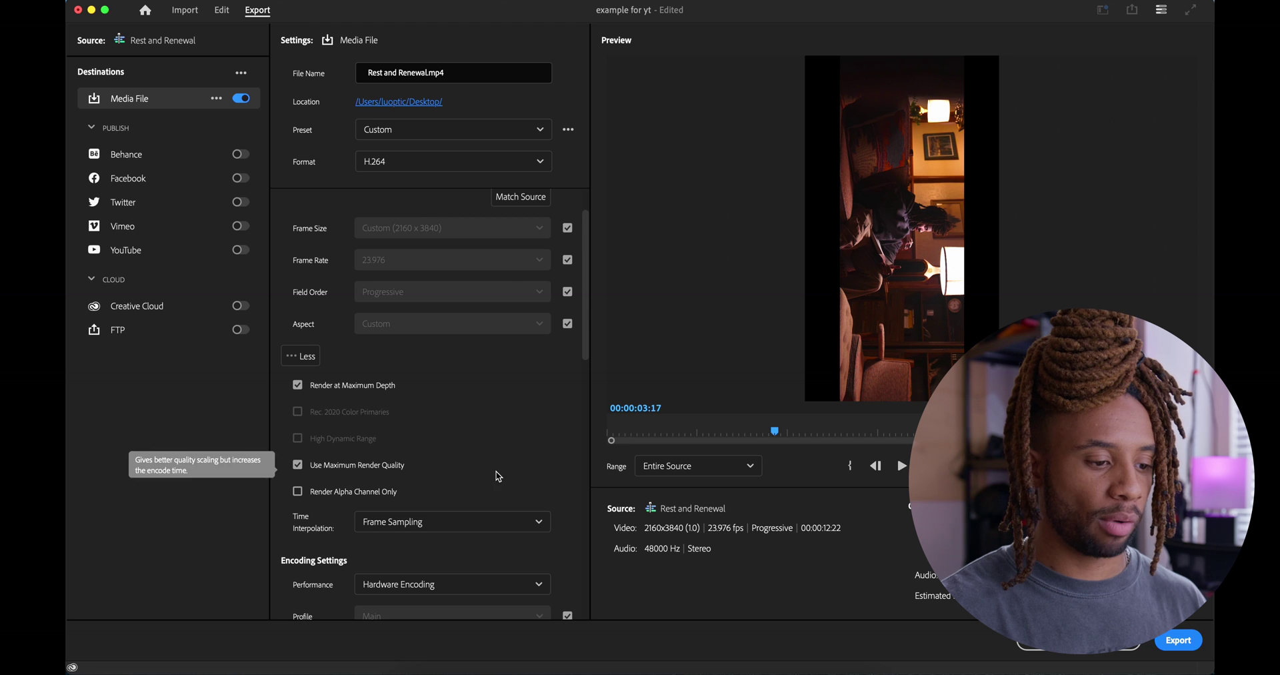
{"action": "scroll", "coordinate": [497, 475], "scroll_direction": "down", "scroll_amount": 1}
{"action": "scroll", "coordinate": [337, 457], "scroll_direction": "down", "scroll_amount": 8}
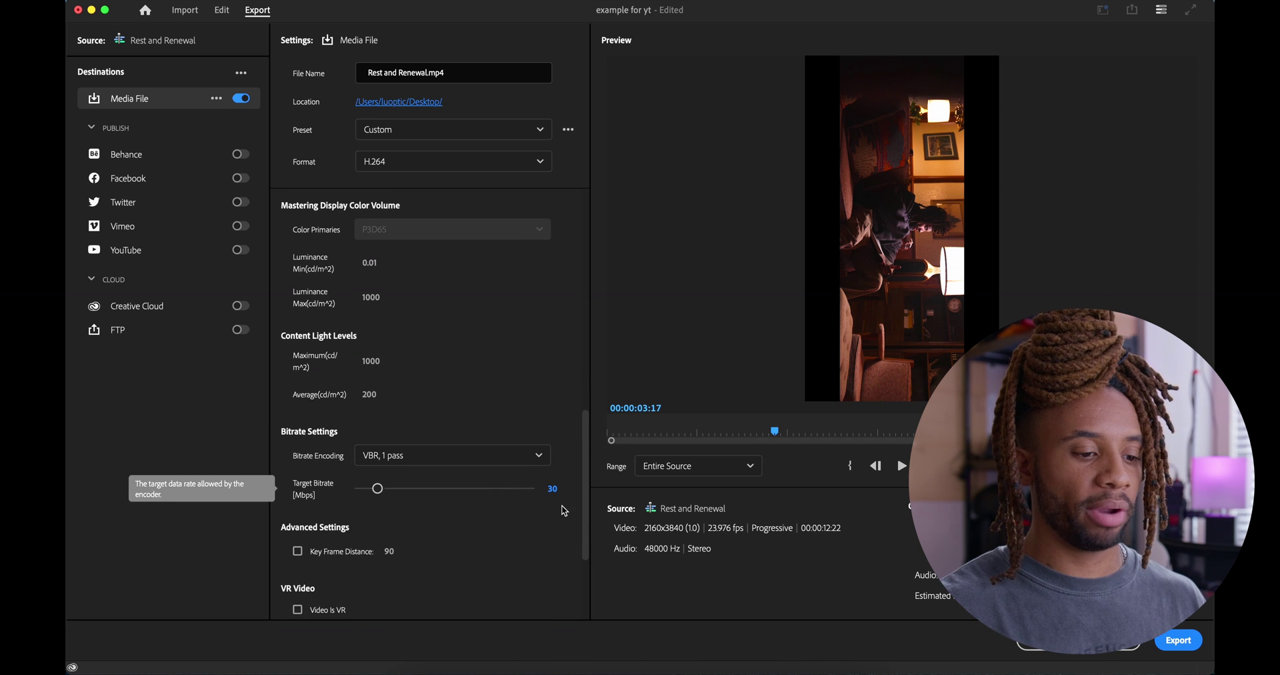
{"action": "scroll", "coordinate": [557, 443], "scroll_direction": "down", "scroll_amount": 5}
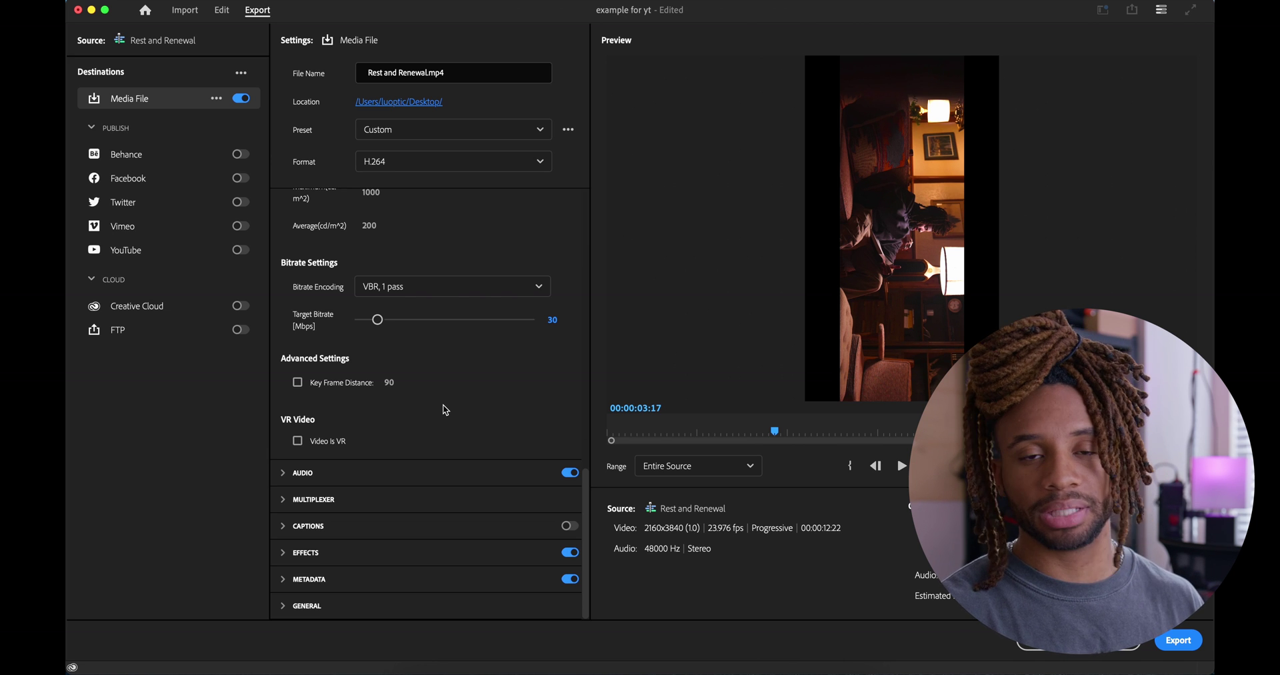
{"action": "left_click", "coordinate": [427, 72]}
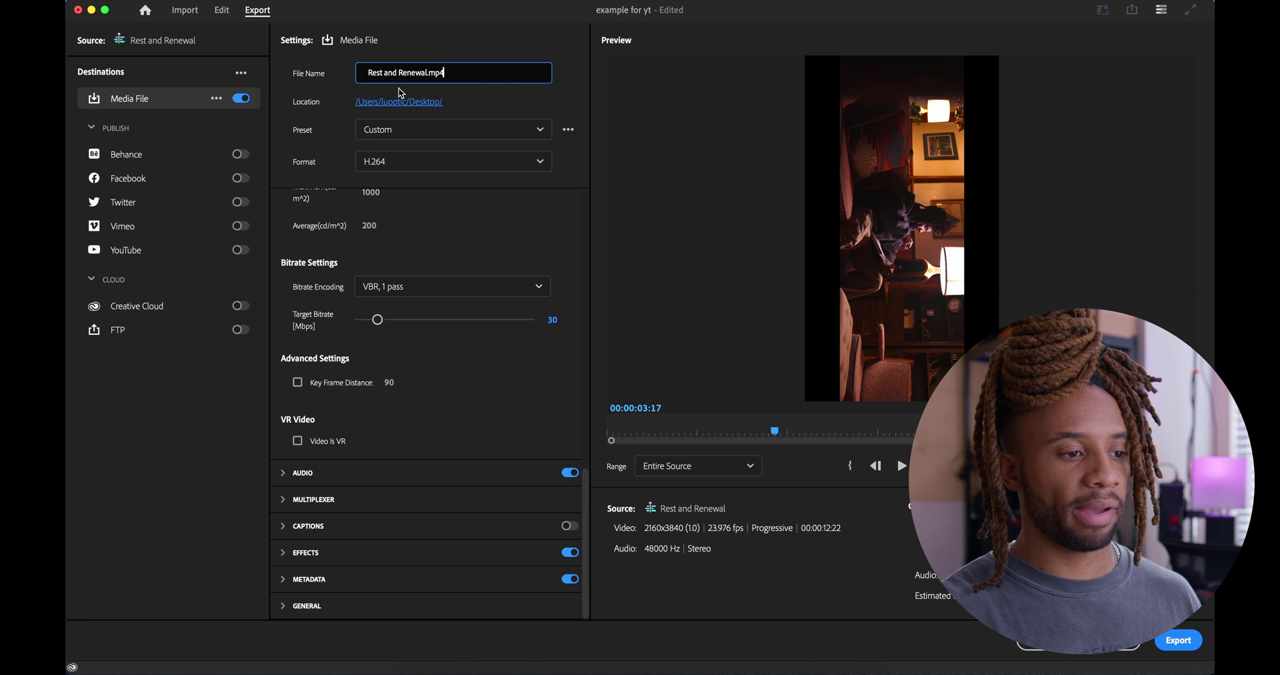
{"action": "left_click", "coordinate": [1178, 640]}
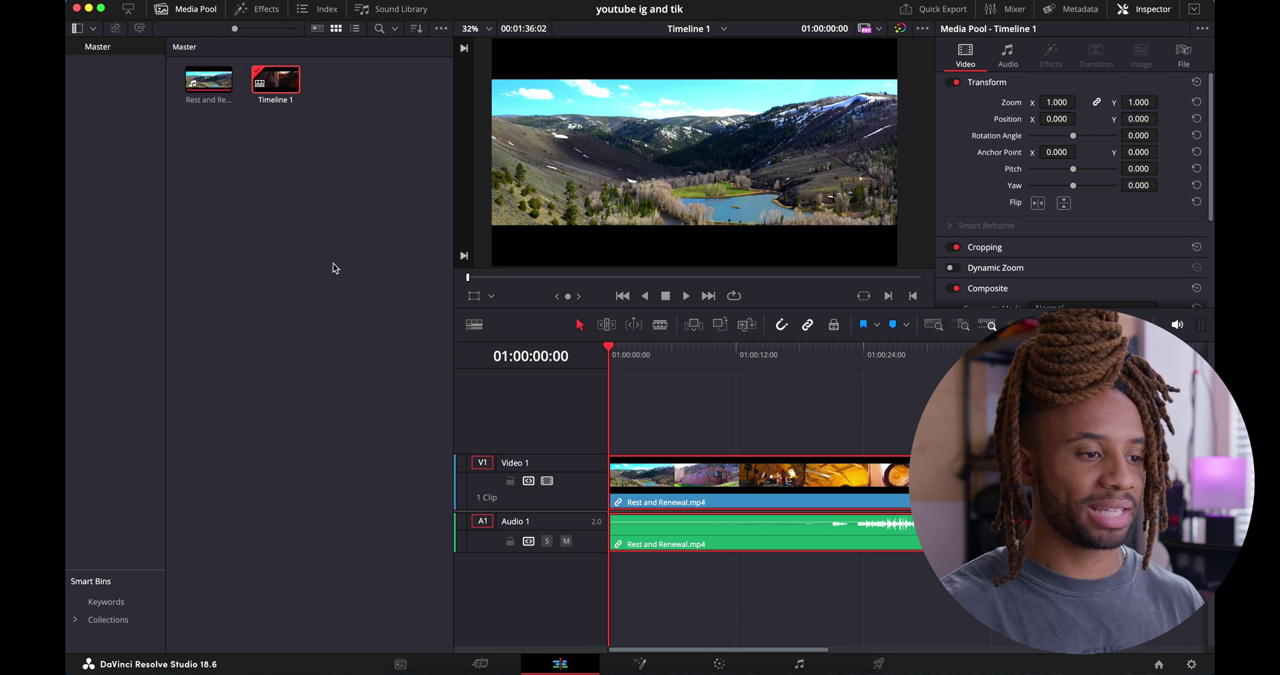
- Give Timeline 1 a custom format in Timeline Settings with -90° rotation and 0.570 zoom
{"action": "left_click", "coordinate": [307, 169]}
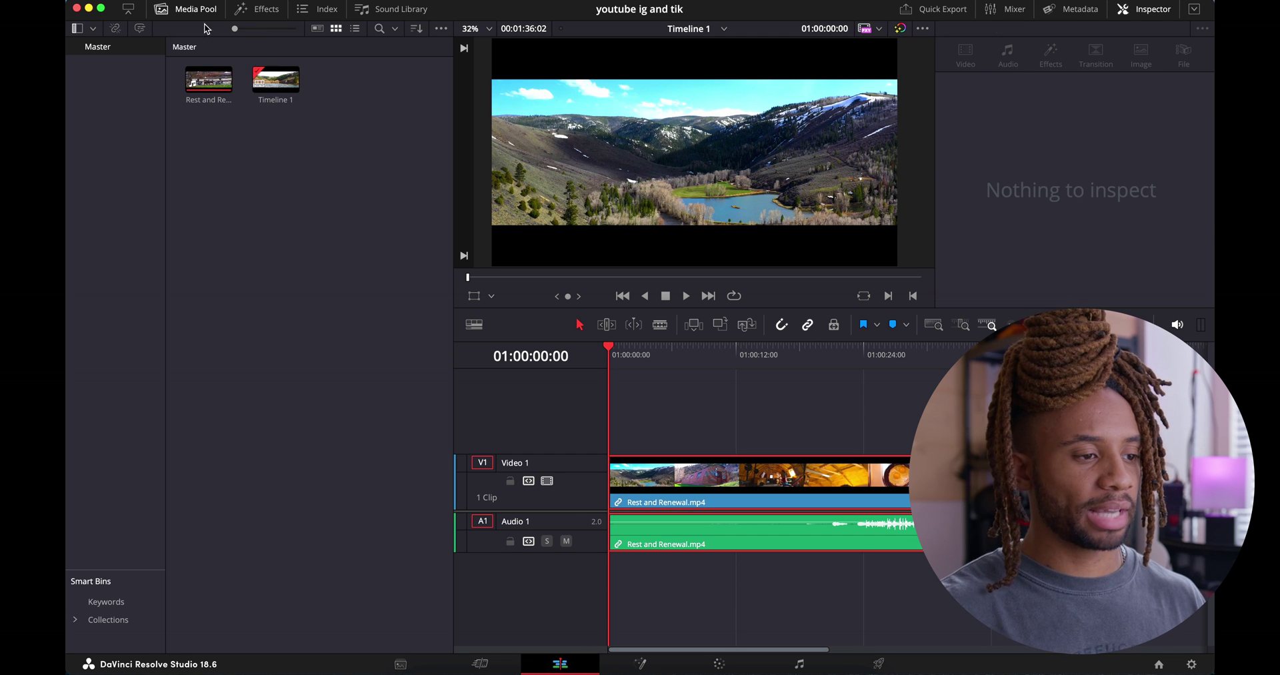
{"action": "right_click", "coordinate": [283, 77]}
{"action": "mouse_move", "coordinate": [304, 84]}
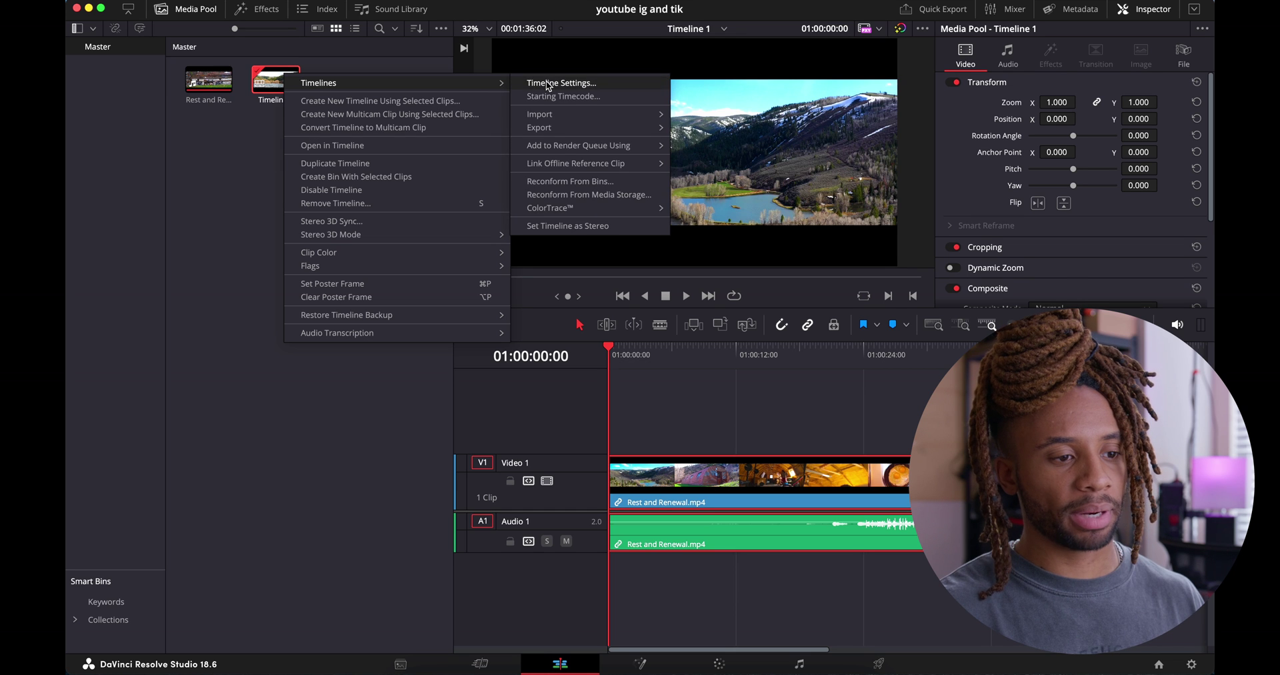
{"action": "left_click", "coordinate": [547, 83]}
{"action": "left_click", "coordinate": [488, 471]}
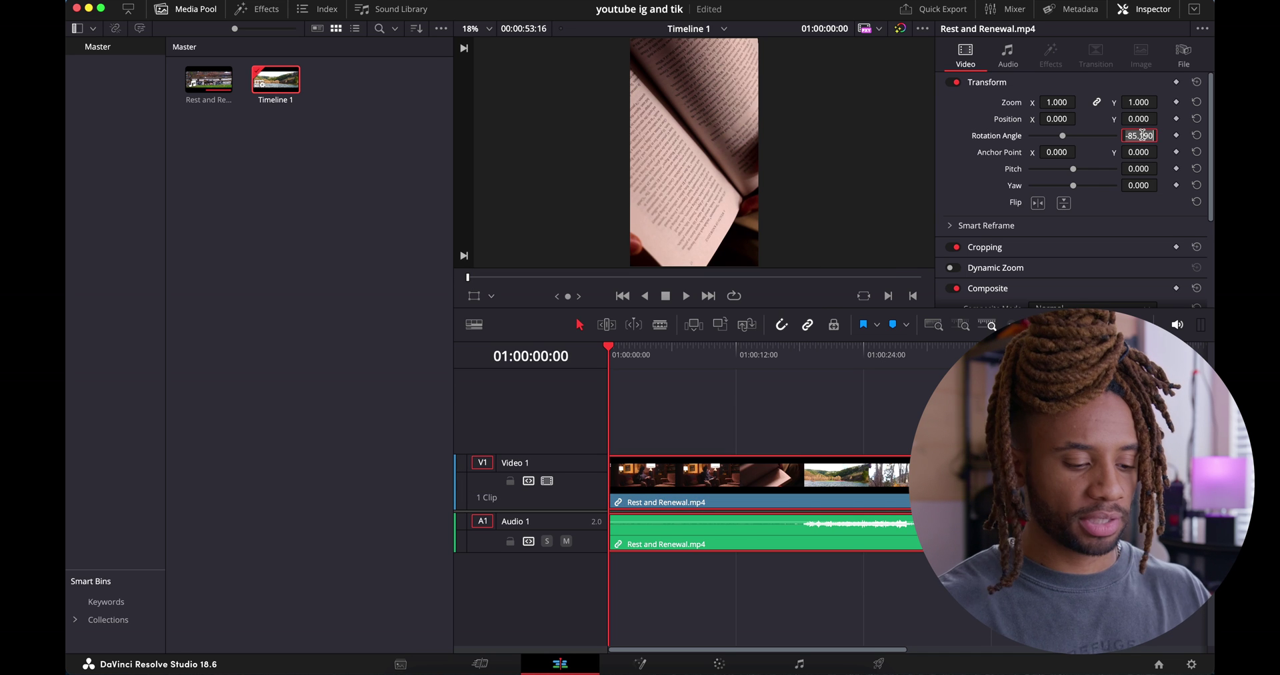
{"action": "type", "text": "-90"}
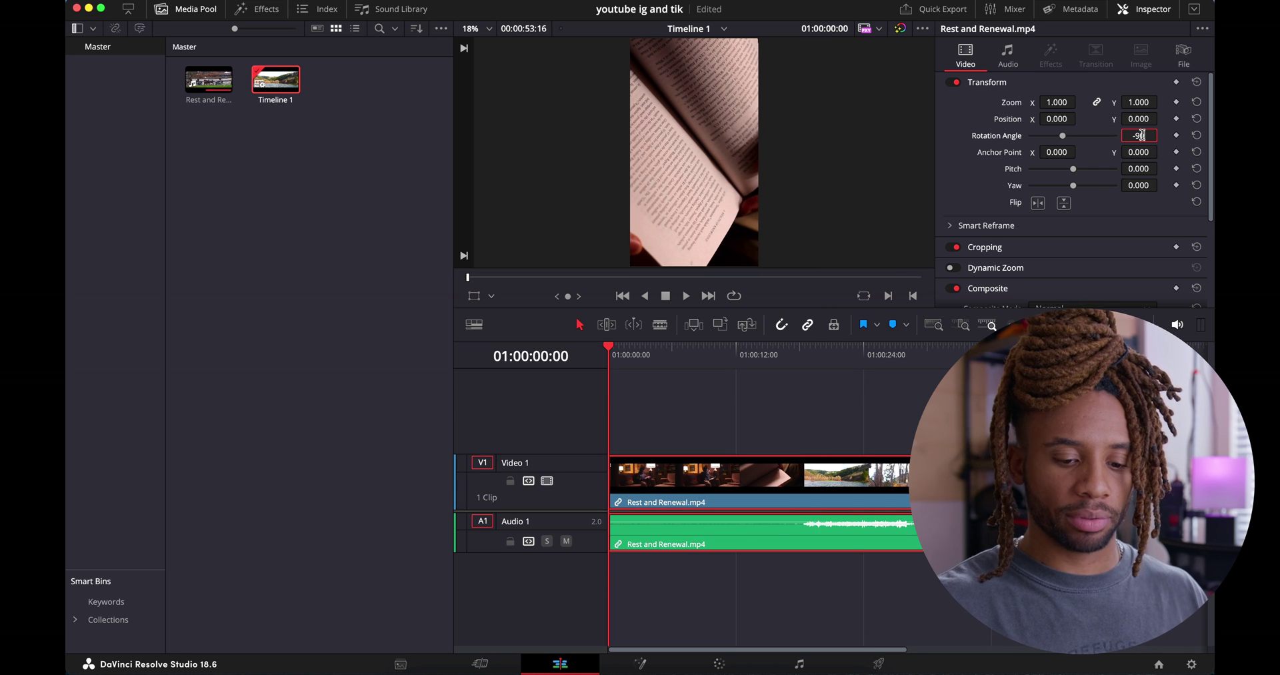
{"action": "key", "text": "Return"}
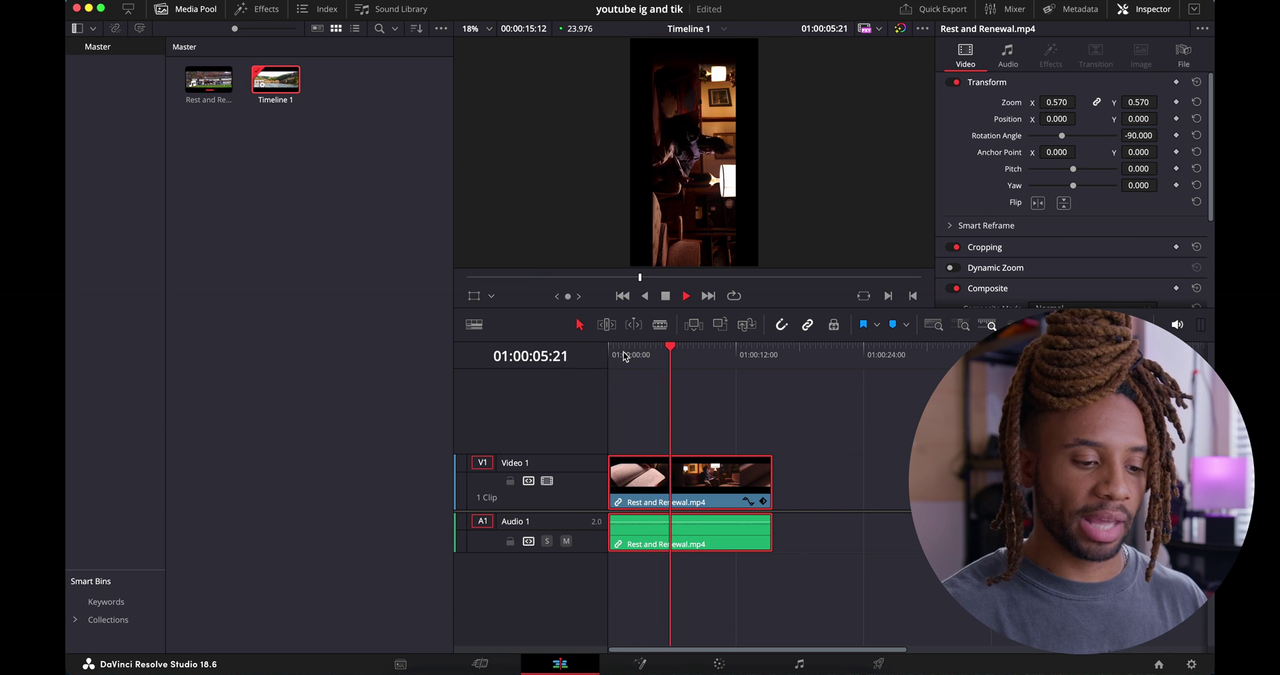
{"action": "key", "text": "shift+8"}
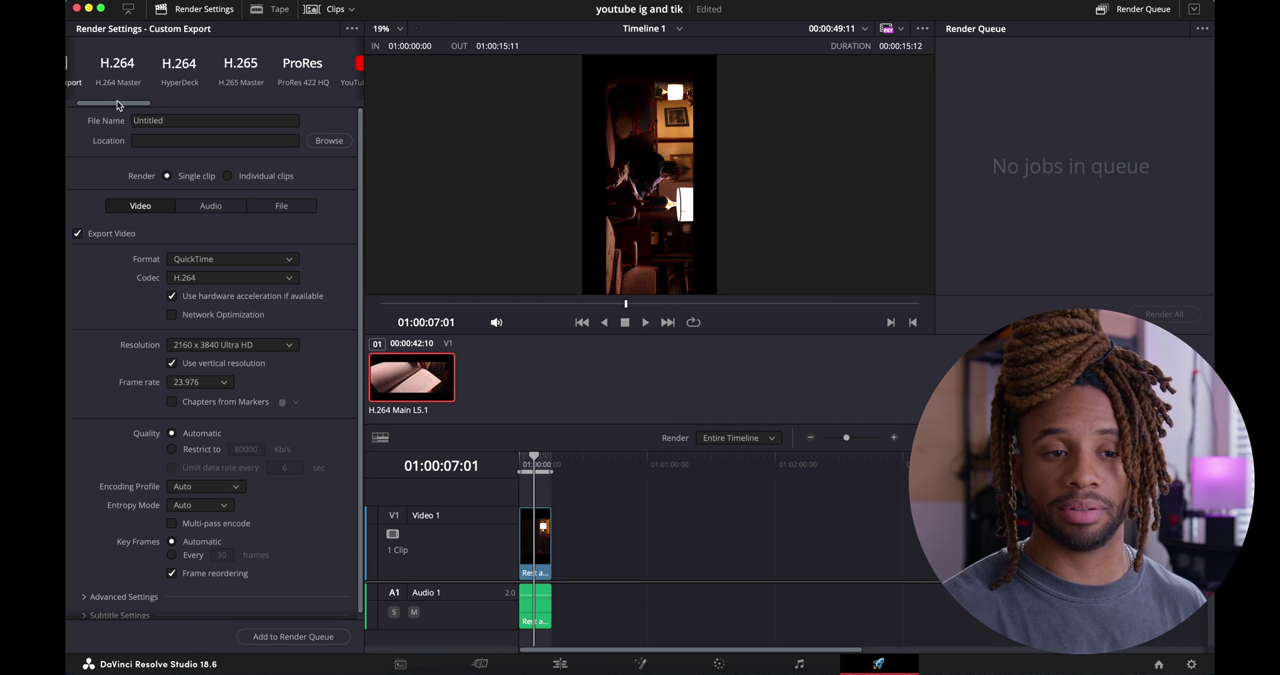
- Queue the timeline with the YouTube 2160p preset and render it
{"action": "left_click_drag", "start_coordinate": [117, 100], "coordinate": [169, 83]}
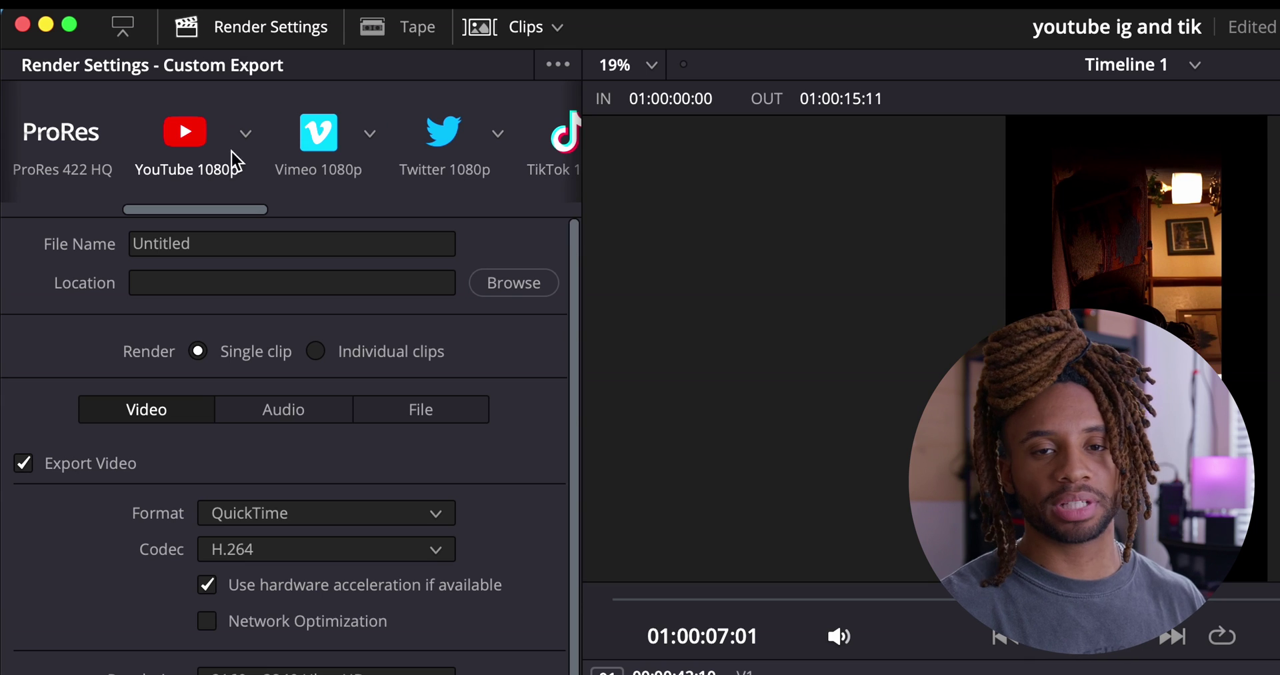
{"action": "left_click", "coordinate": [247, 134]}
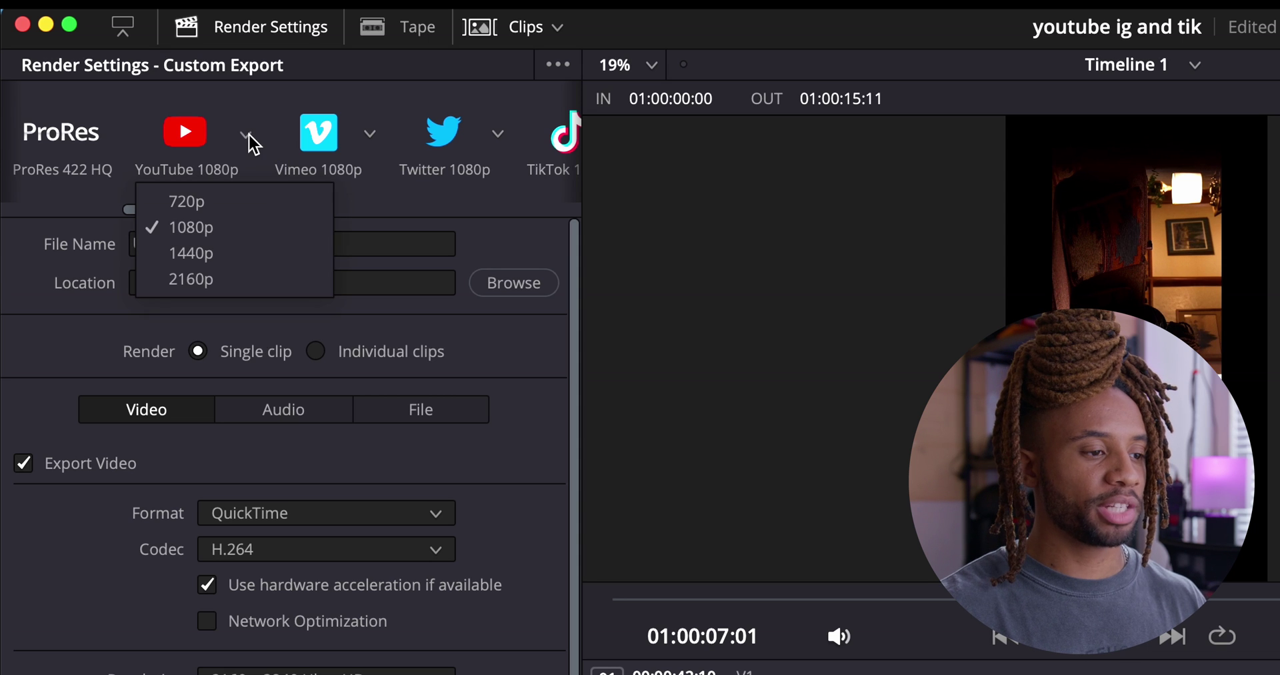
{"action": "left_click", "coordinate": [213, 275]}
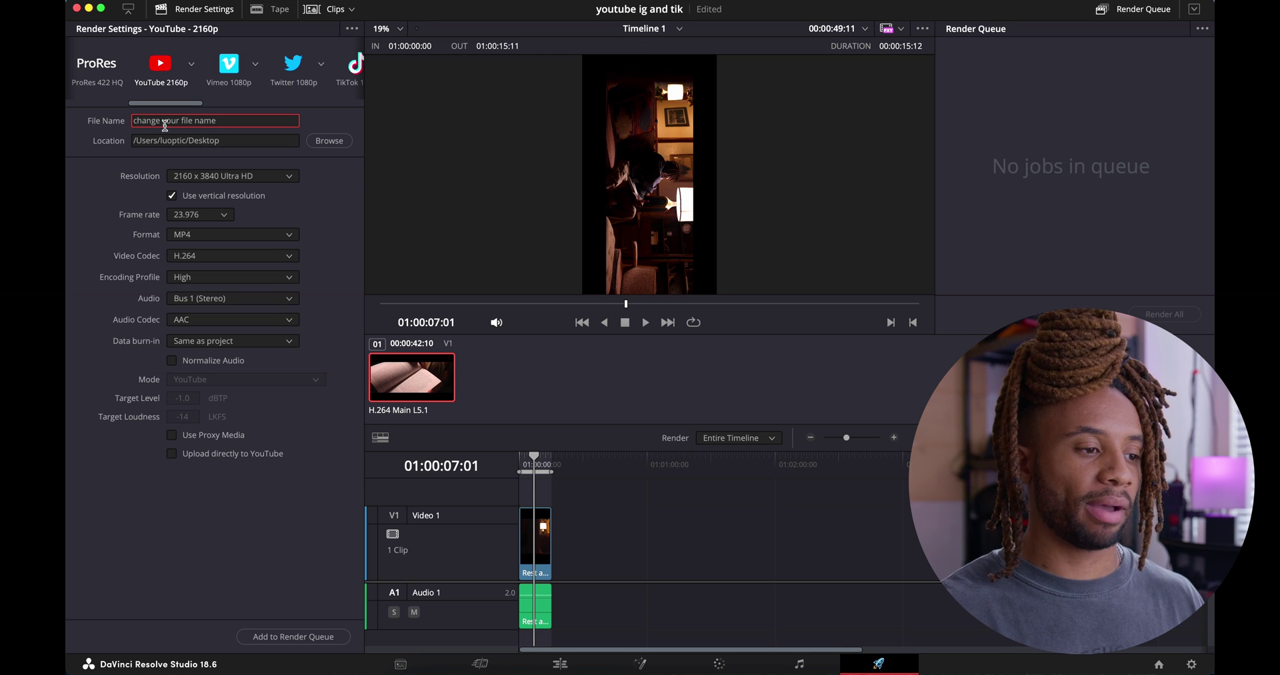
{"action": "left_click", "coordinate": [271, 640]}
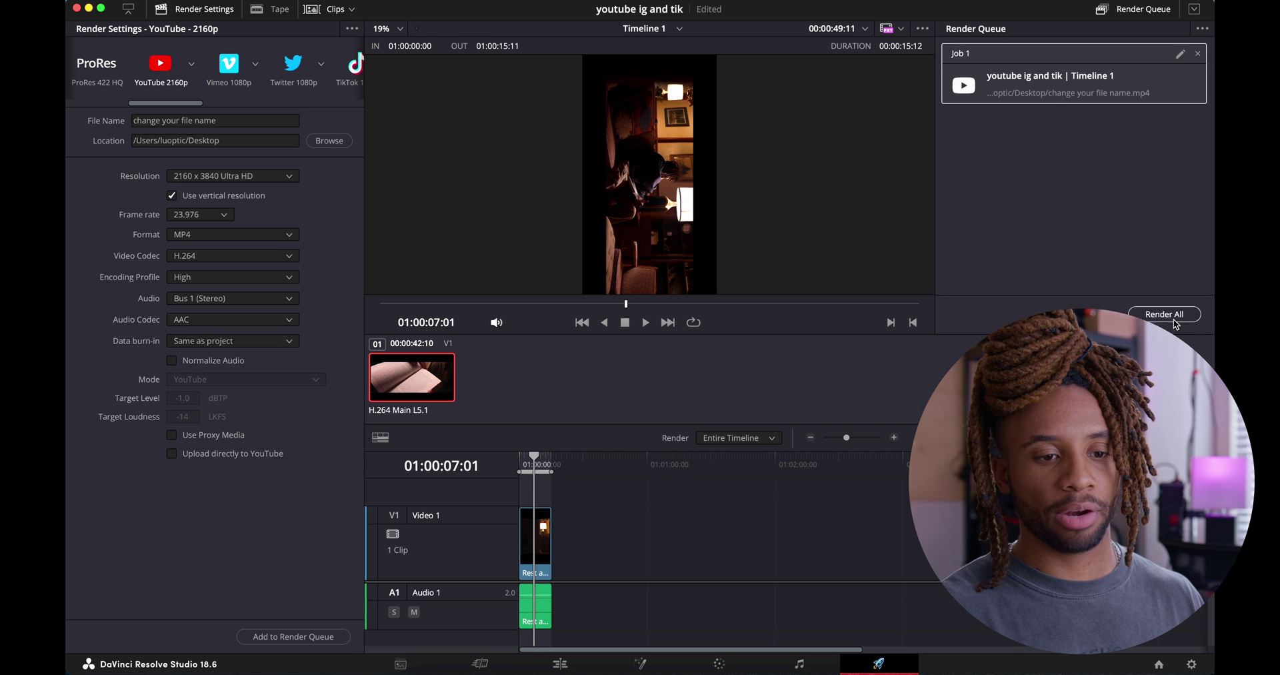
{"action": "left_click", "coordinate": [1174, 320]}
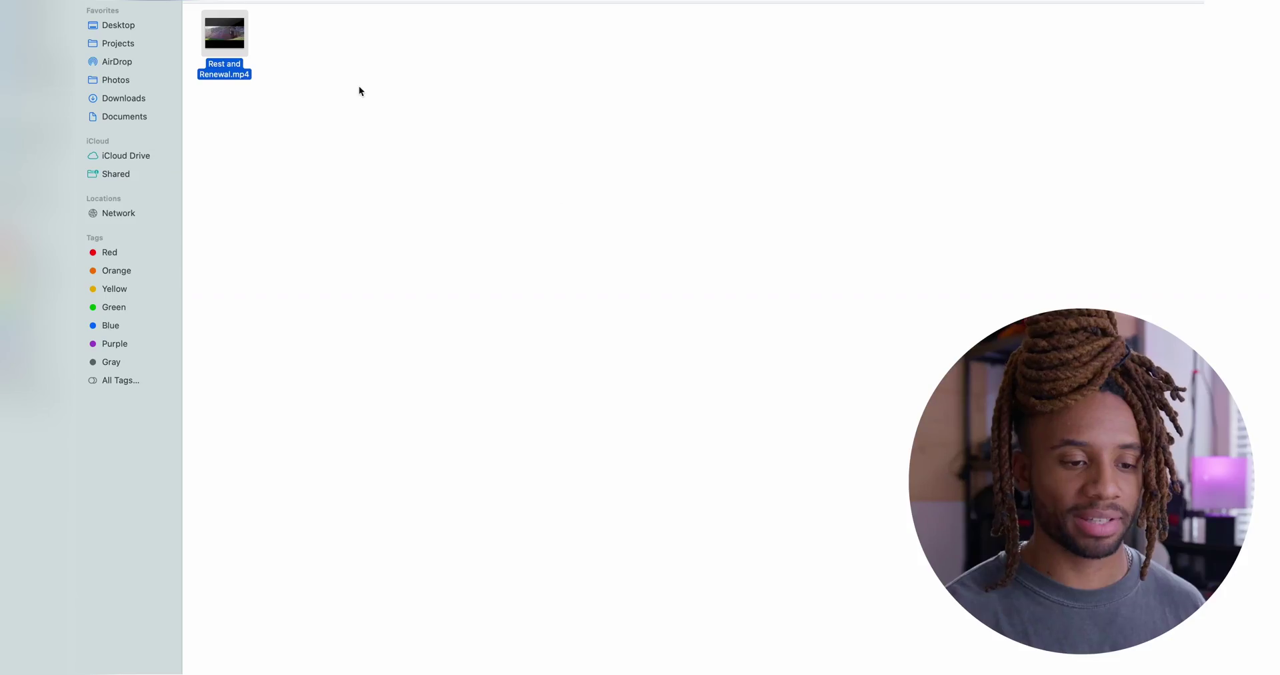
- Share Rest and Renewal.mp4 from Finder via AirDrop
{"action": "left_click_drag", "start_coordinate": [244, 14], "coordinate": [533, 177]}
{"action": "right_click", "coordinate": [532, 177]}
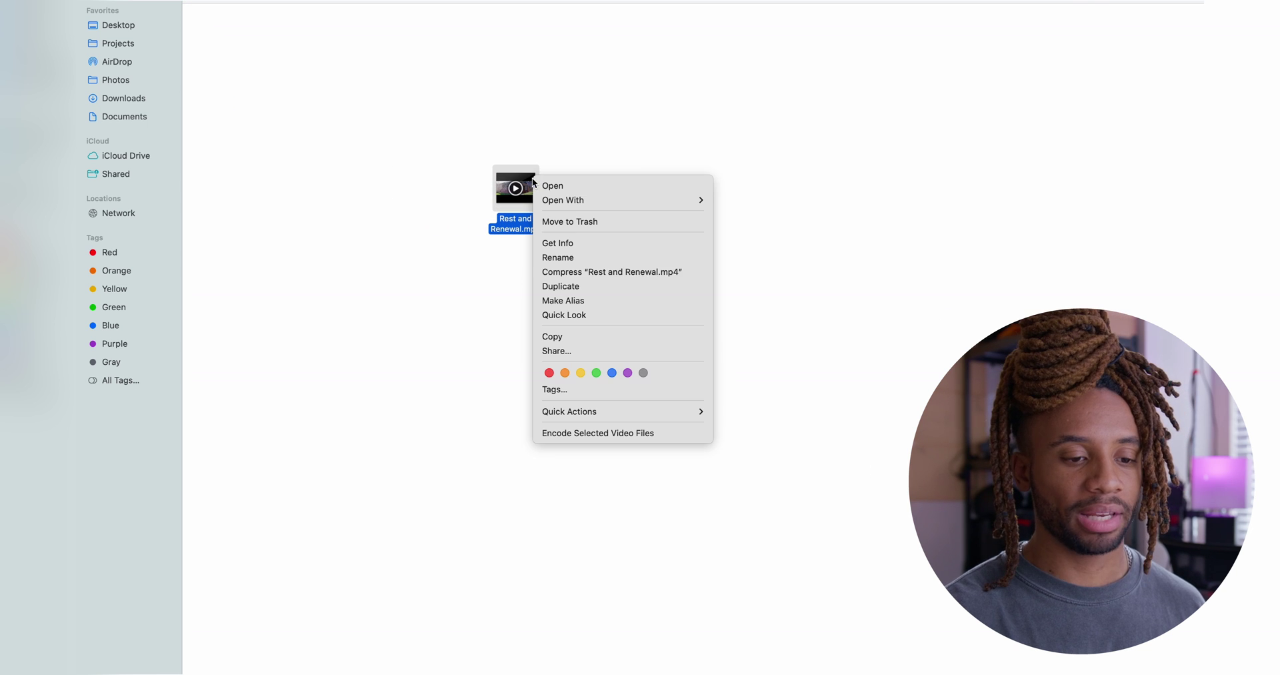
{"action": "left_click", "coordinate": [582, 351]}
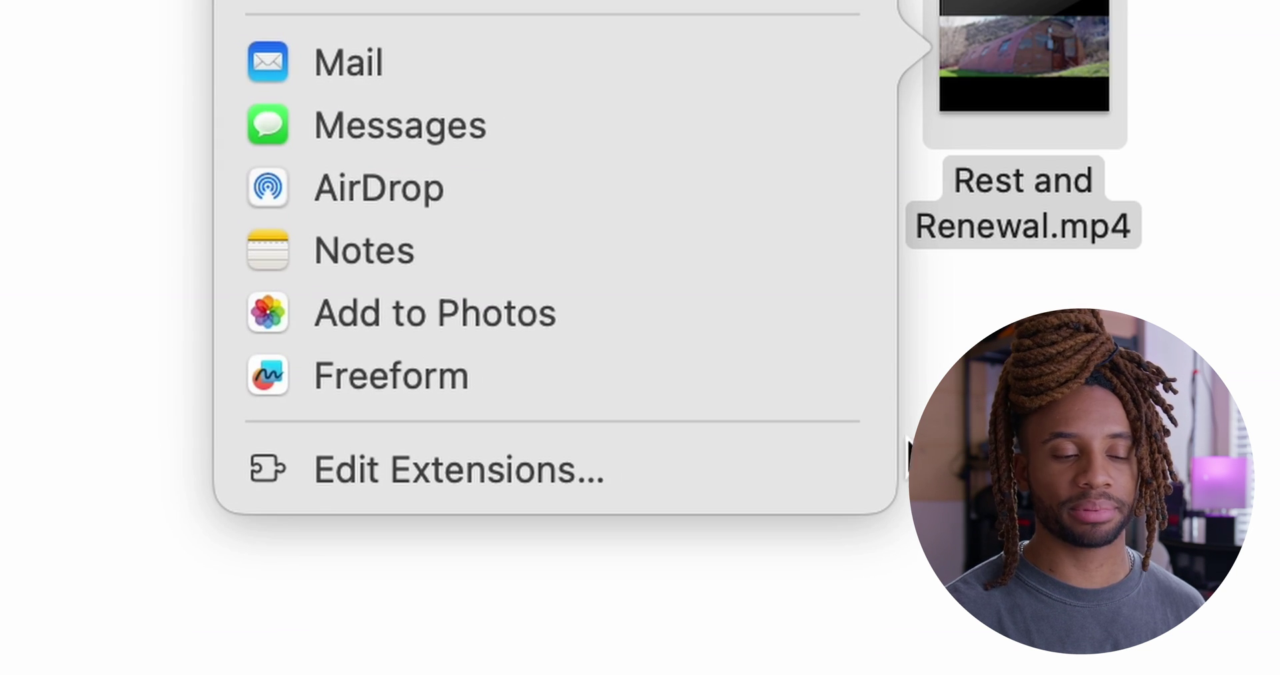
{"action": "left_click", "coordinate": [458, 198]}
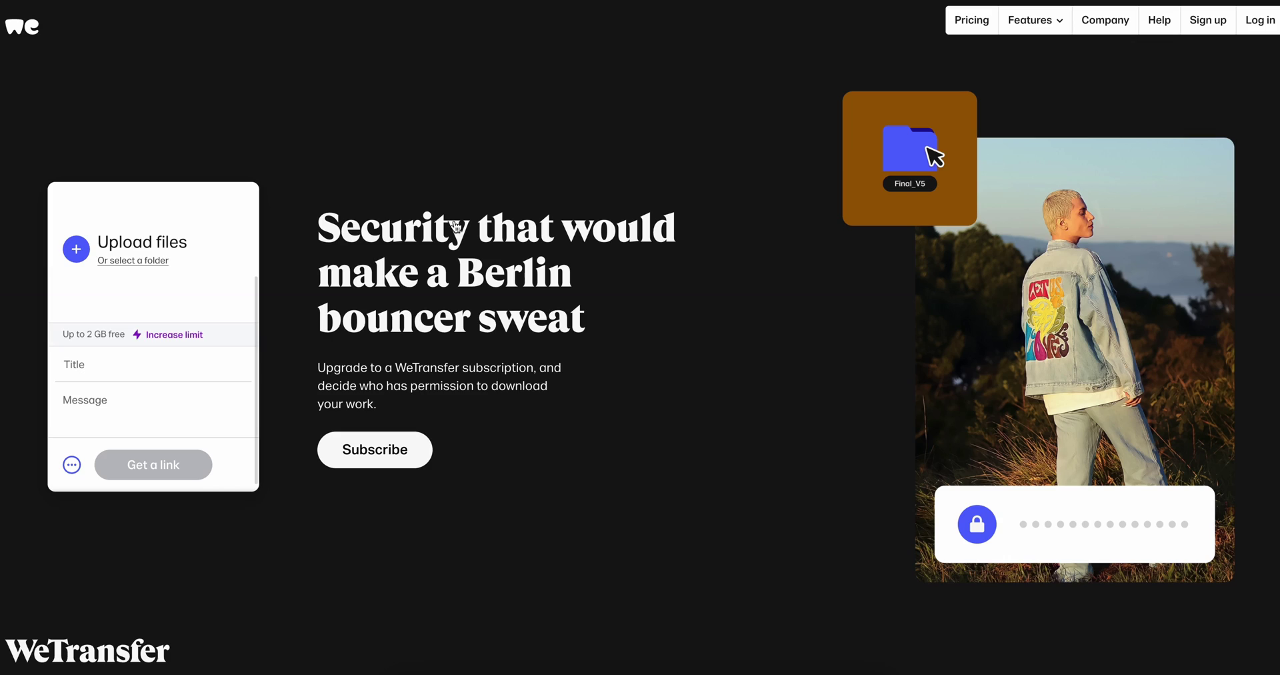
- Add Rest and Renewal.mp4 to a WeTransfer link transfer and start uploading
{"action": "left_click", "coordinate": [73, 467]}
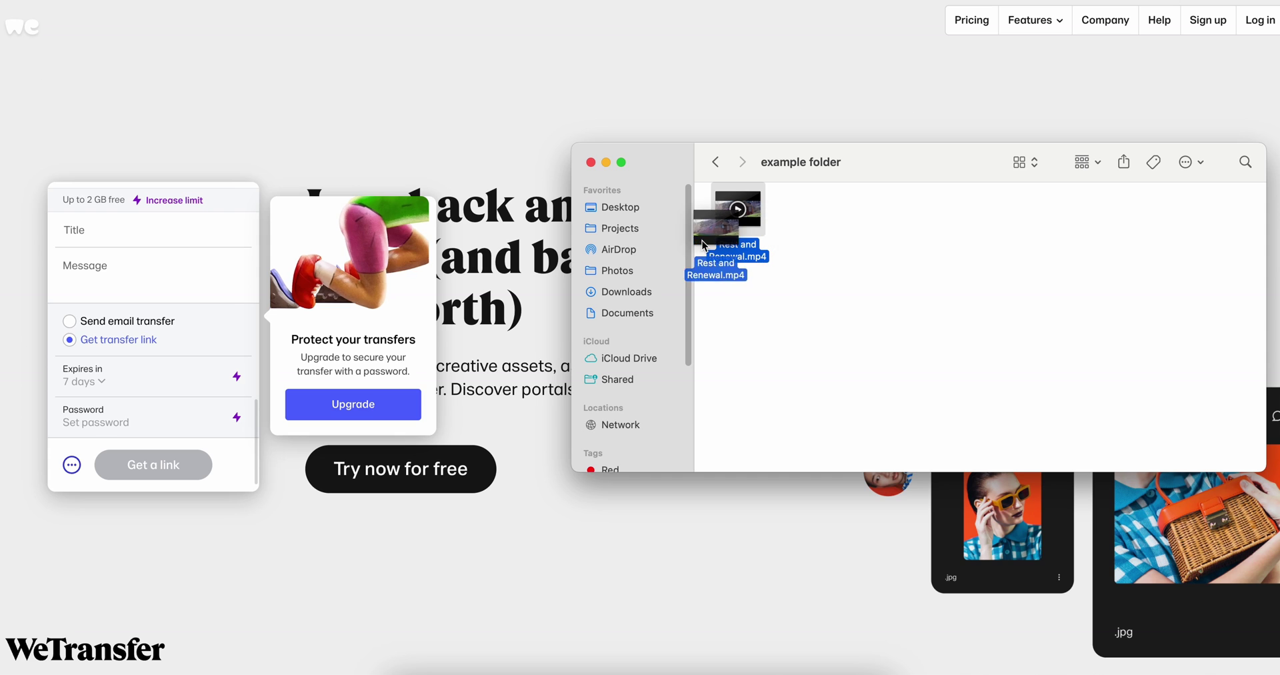
{"action": "left_click_drag", "start_coordinate": [736, 221], "coordinate": [163, 266]}
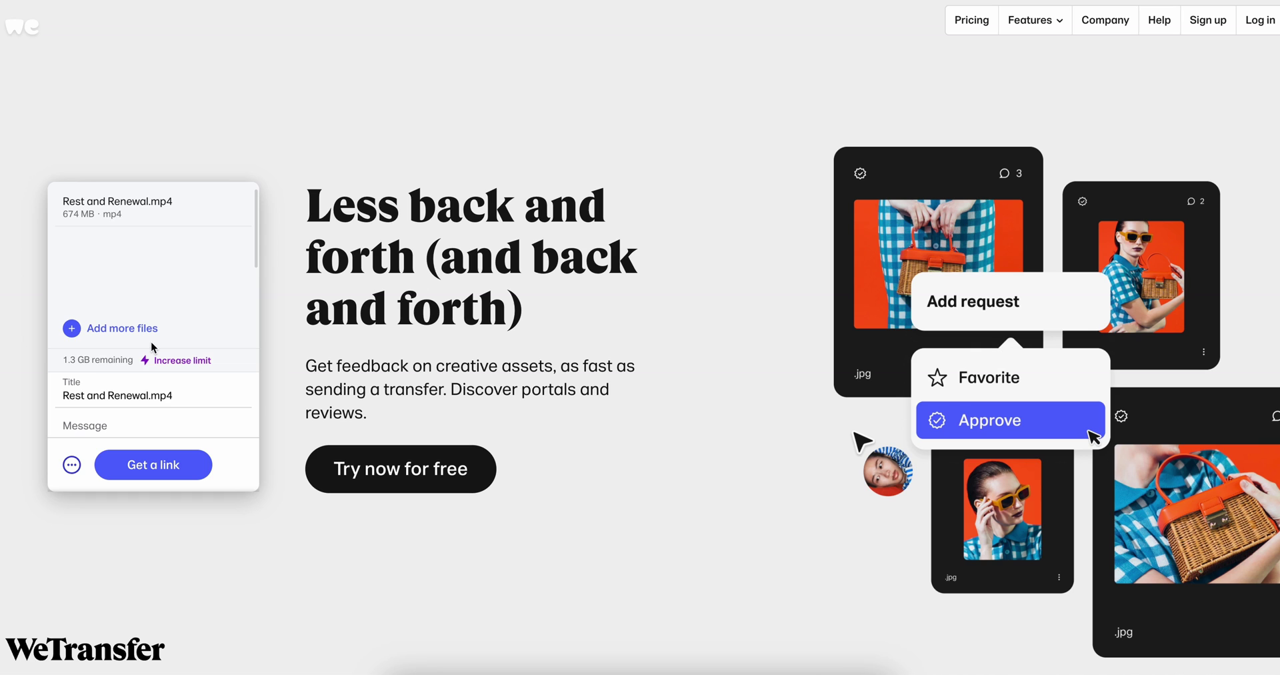
{"action": "left_click_drag", "start_coordinate": [184, 399], "coordinate": [70, 396]}
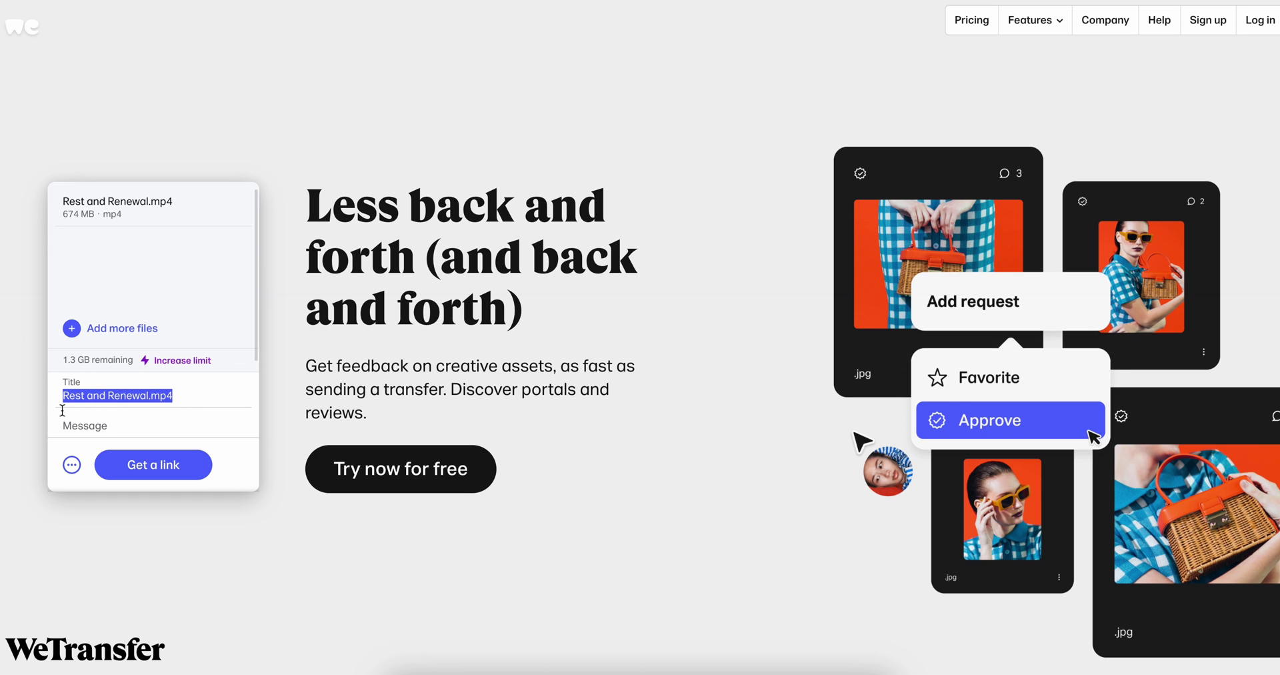
{"action": "left_click", "coordinate": [138, 466]}
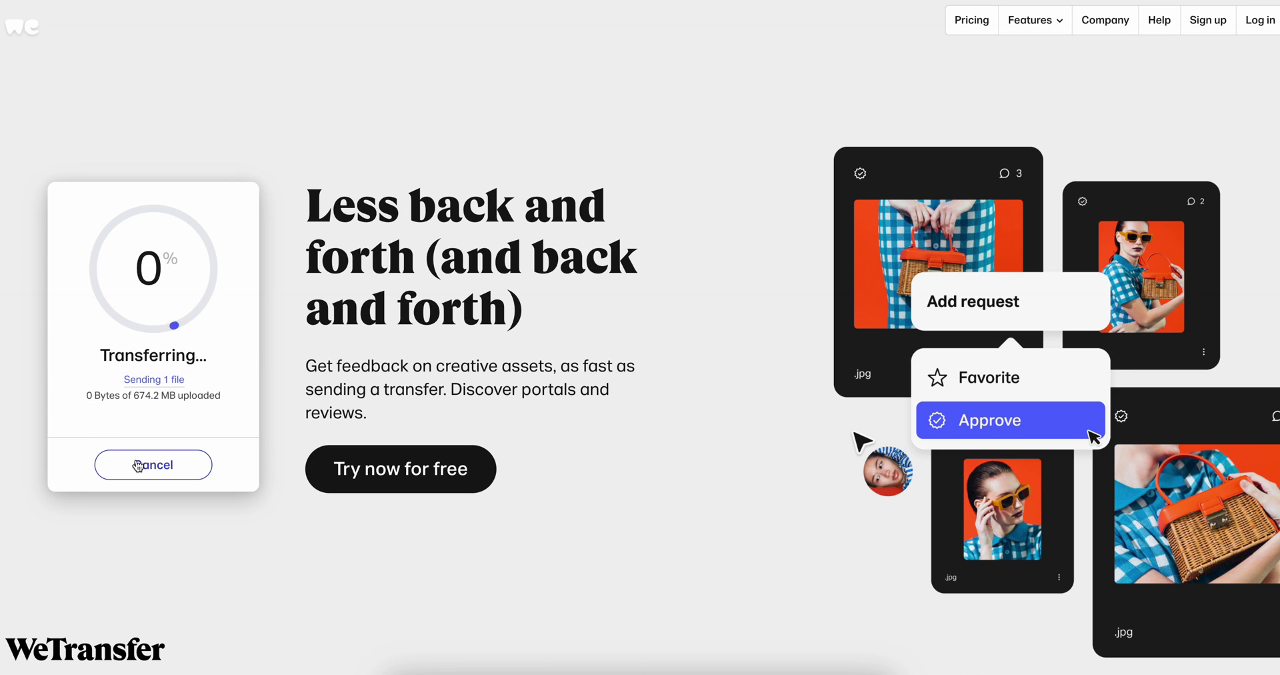